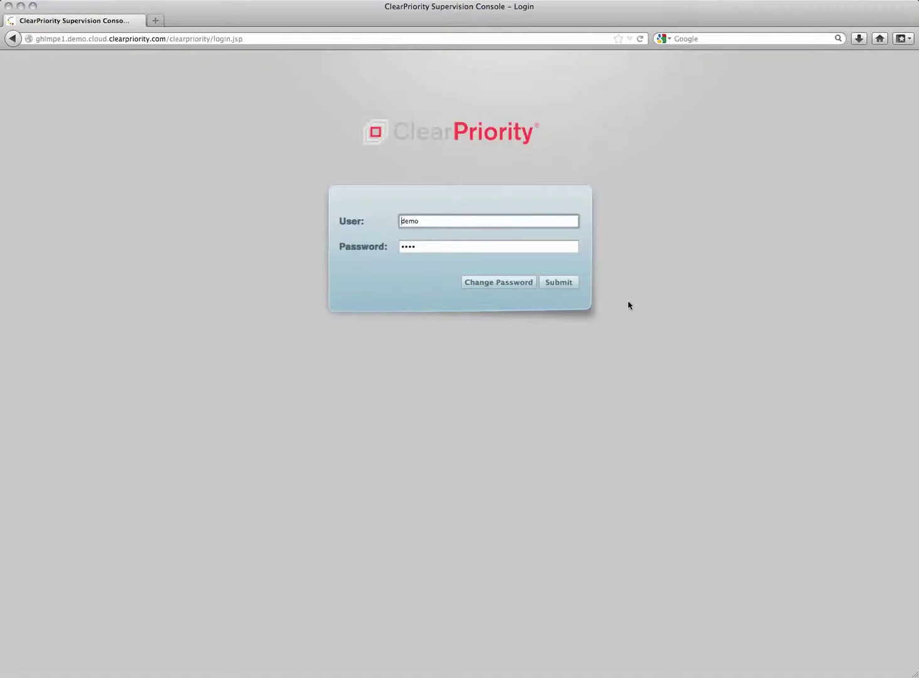
# Log in to the supervision console with the prefilled credentials.
pyautogui.click(569, 285)
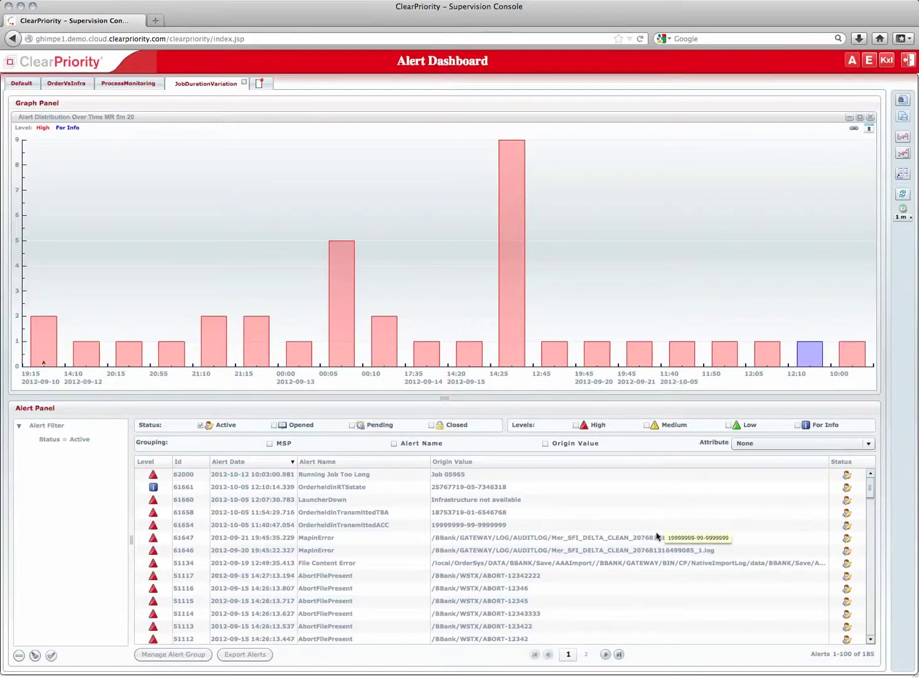
# Examine the active alerts on both pages of the alert list, ending at the start of the first page.
pyautogui.click(605, 655)
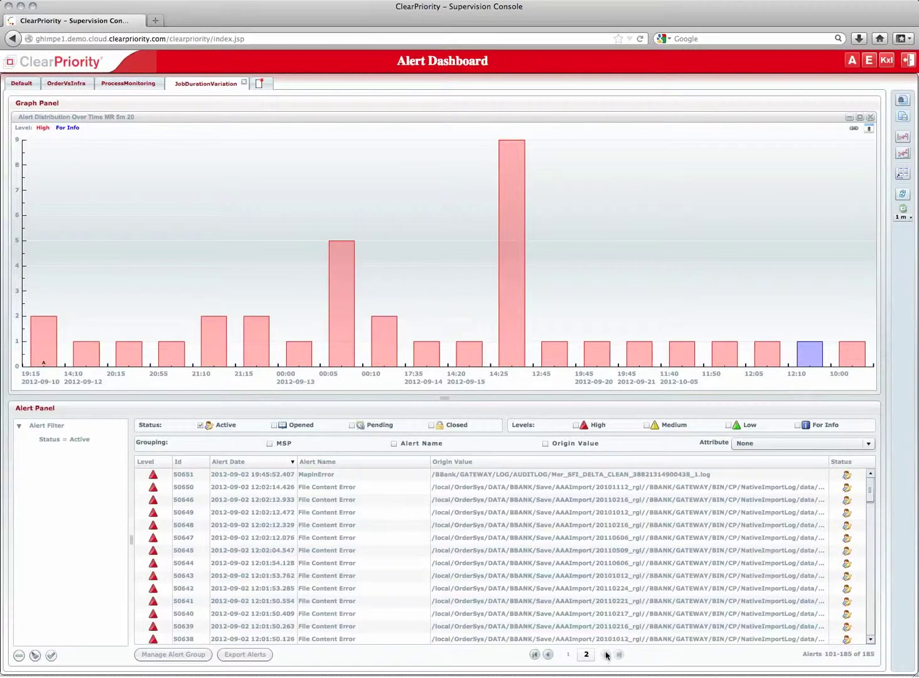
pyautogui.scroll(-2, 610, 582)
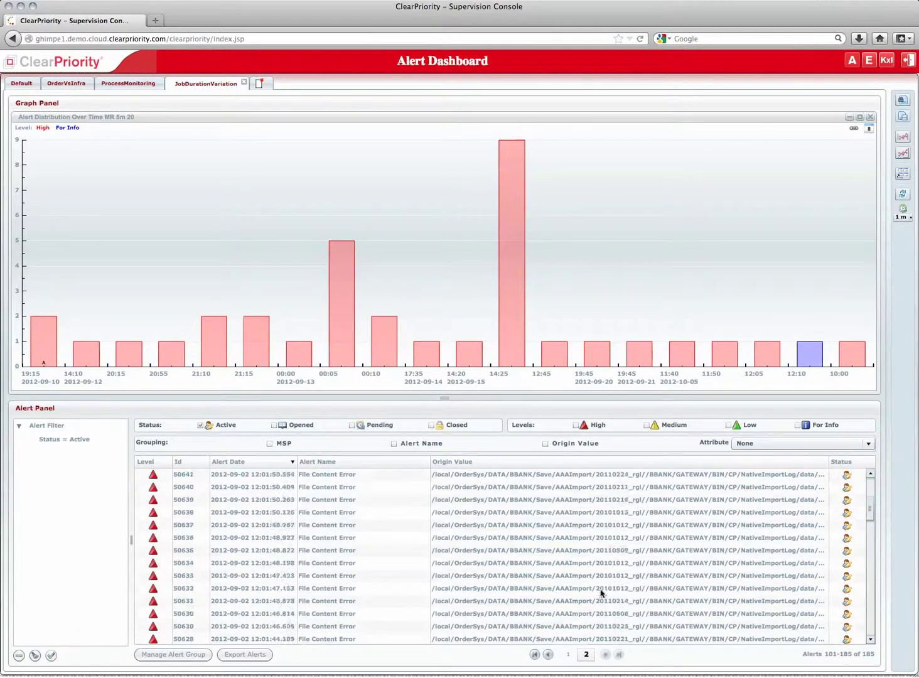
pyautogui.click(547, 654)
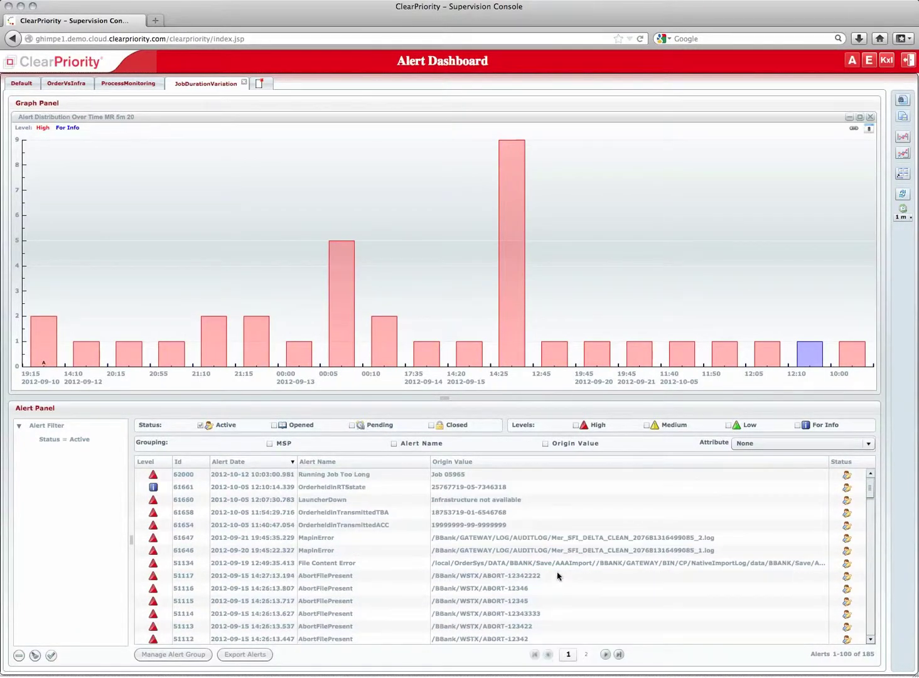
pyautogui.scroll(-2, 556, 573)
pyautogui.scroll(-4, 556, 576)
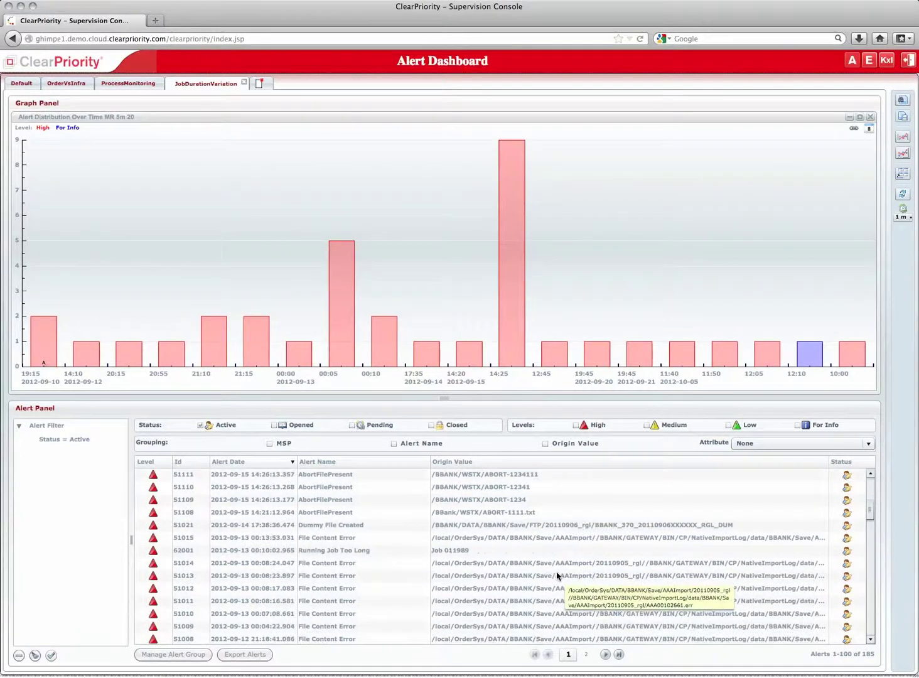
pyautogui.scroll(5, 556, 575)
pyautogui.scroll(3, 557, 575)
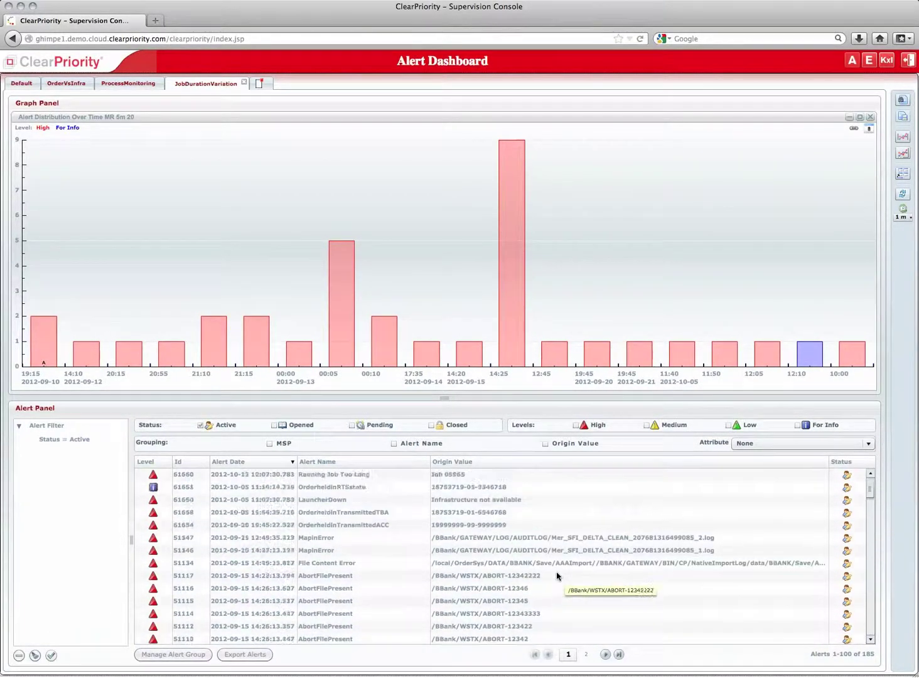
# Filter the active alerts to the High, Medium and Low levels and apply the filter.
pyautogui.click(576, 425)
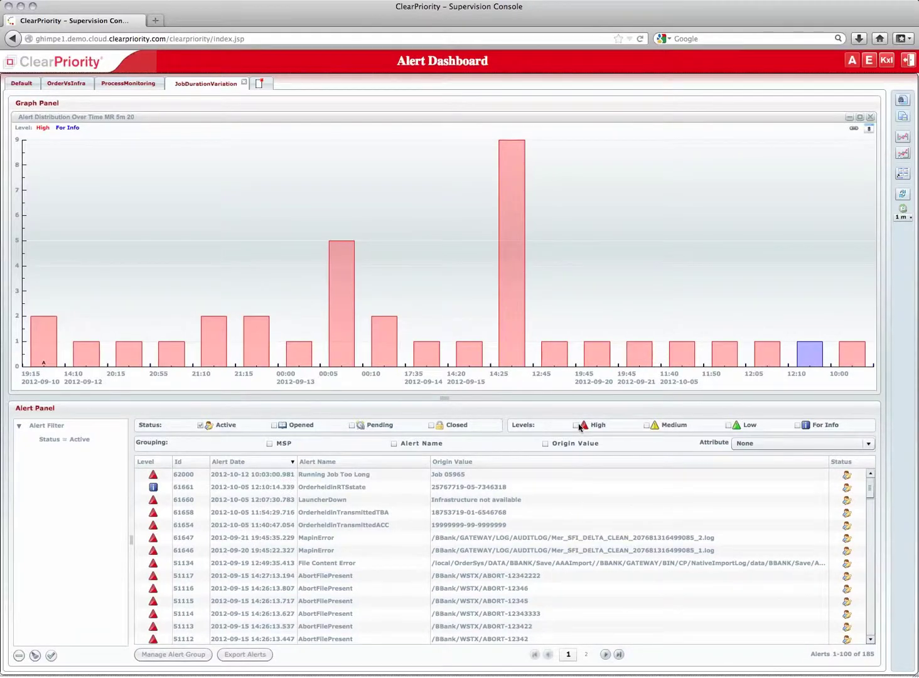
pyautogui.click(647, 425)
pyautogui.click(728, 426)
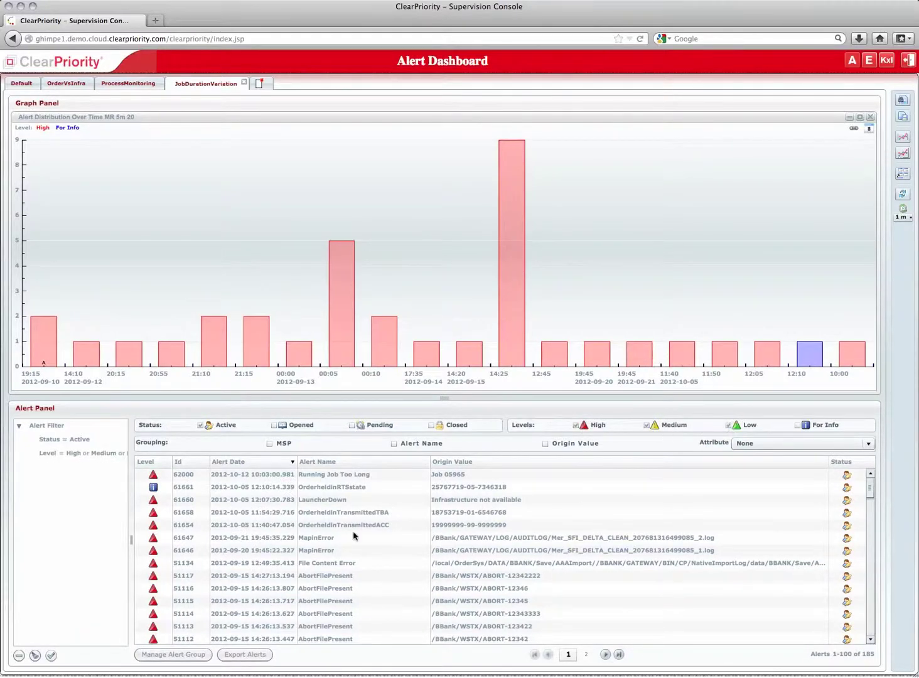
pyautogui.click(51, 655)
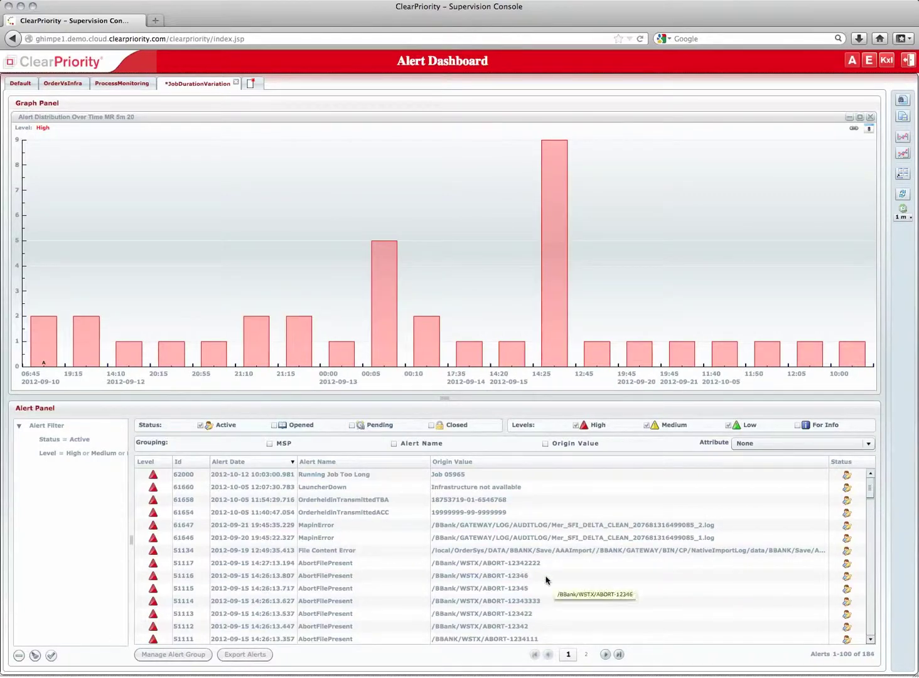
pyautogui.scroll(-4, 542, 534)
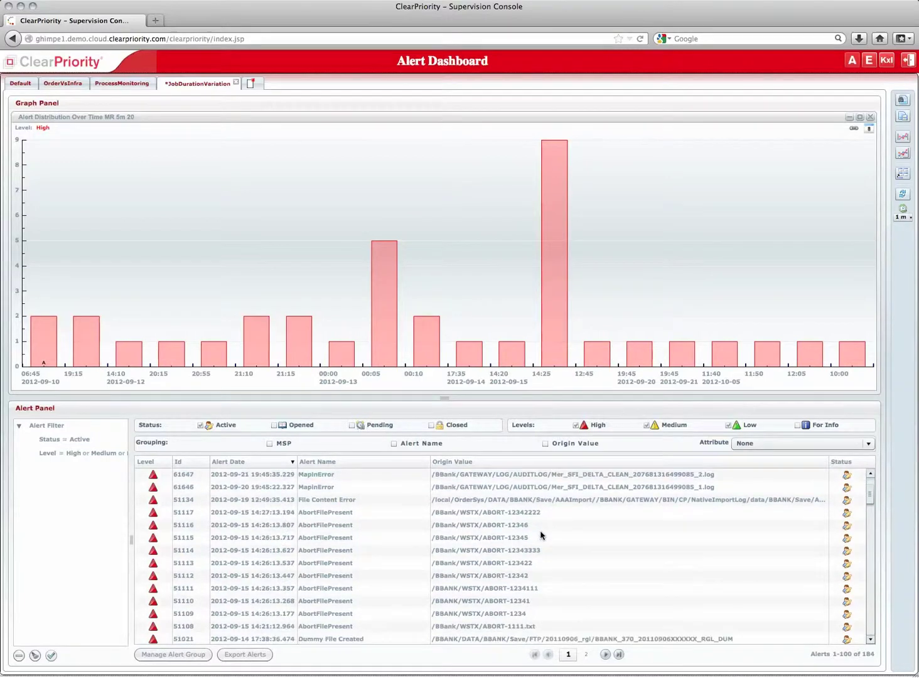
# Group the alerts by Alert Name, collapse the AbortFilePresent, Dummy File Created and File Content Error groups, and select the LauncherDown alert.
pyautogui.click(394, 444)
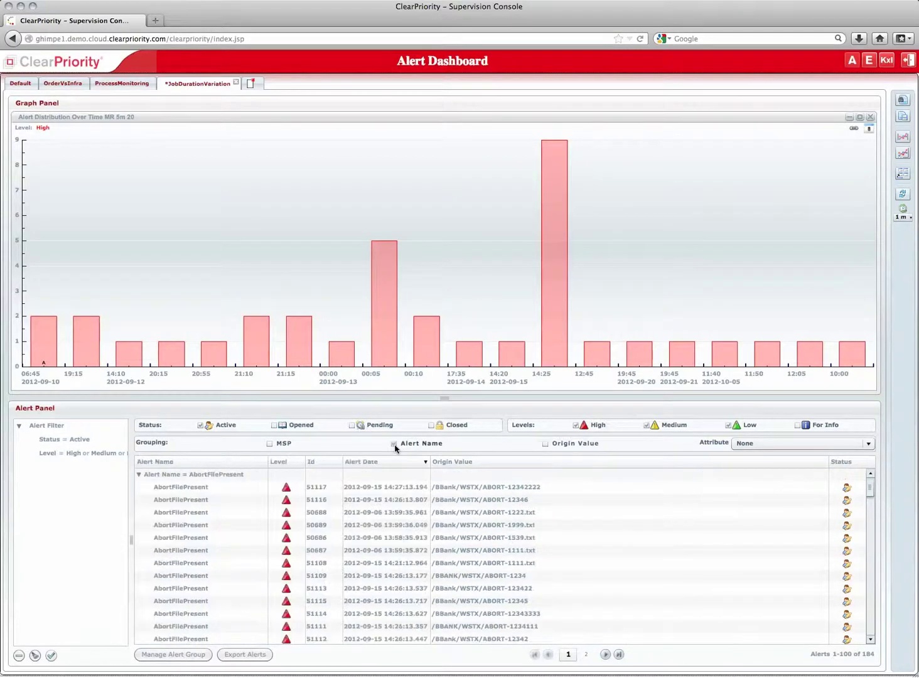
pyautogui.click(138, 475)
pyautogui.click(139, 487)
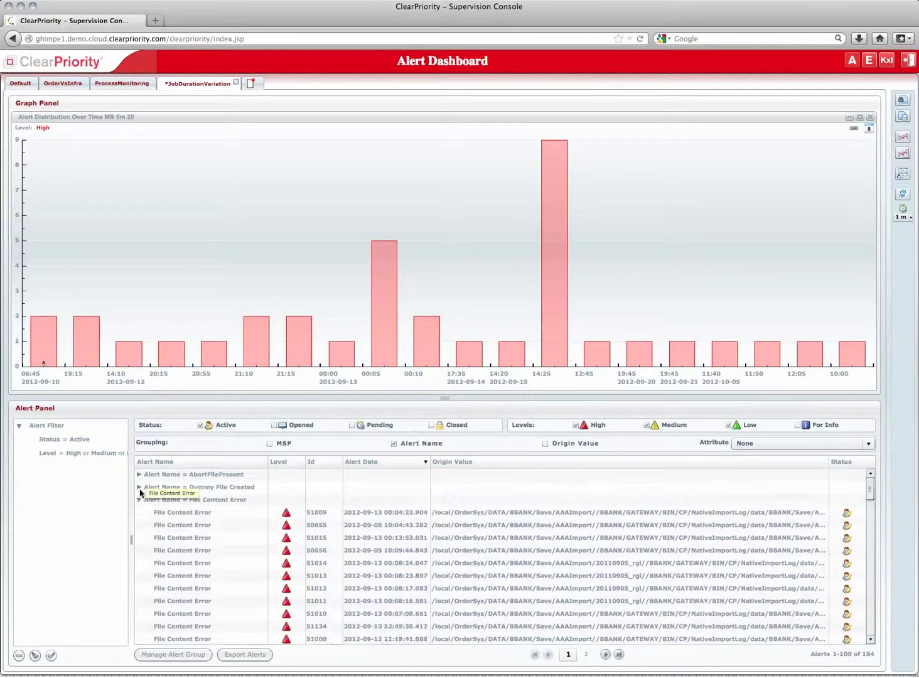
pyautogui.click(139, 500)
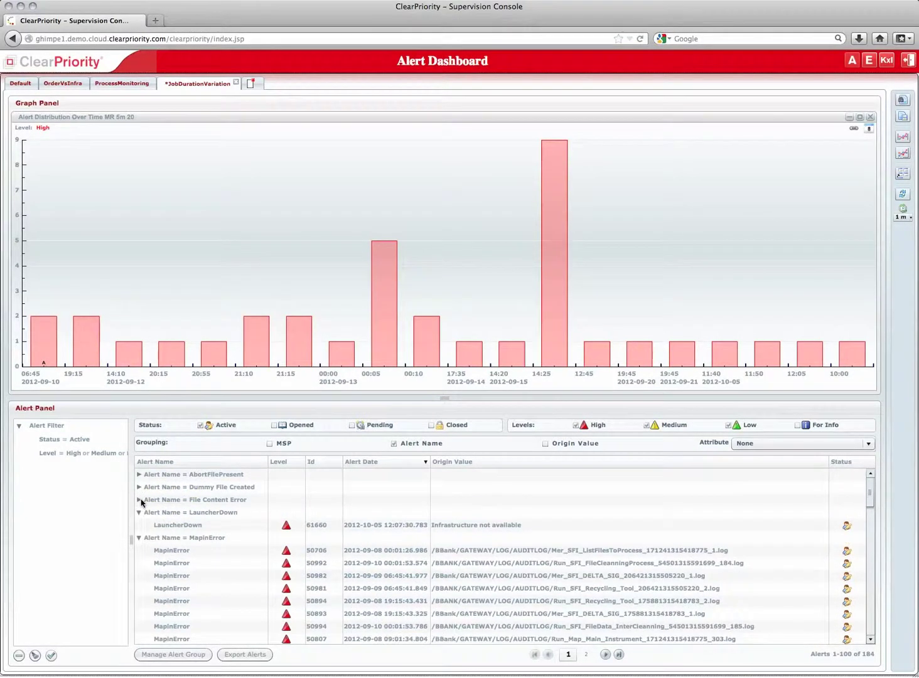
pyautogui.click(169, 524)
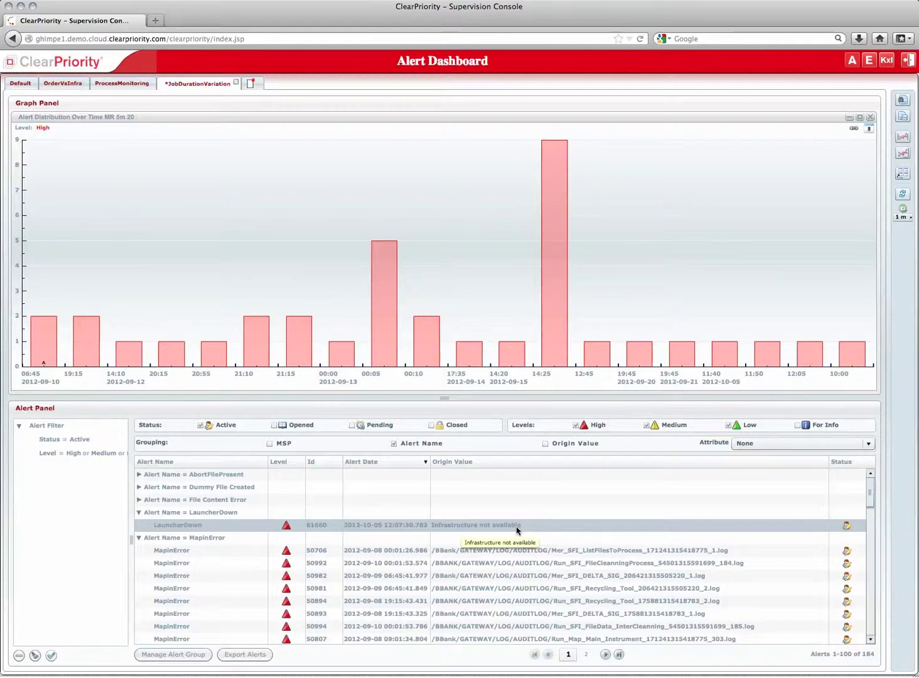
# Add a second alert distribution over time chart and set its time interval to one month.
pyautogui.moveTo(256, 360)
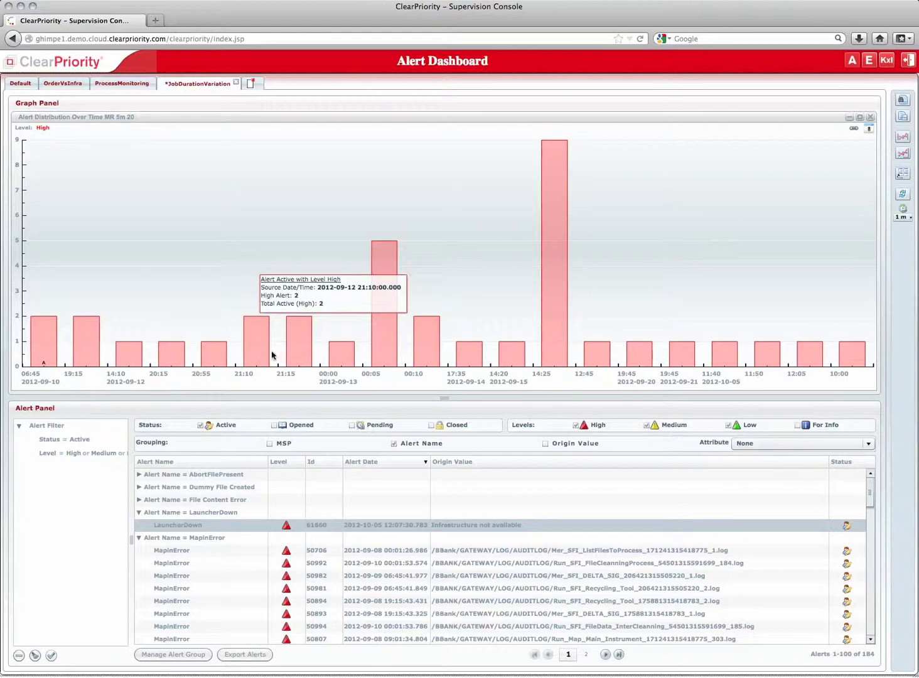
pyautogui.moveTo(330, 352)
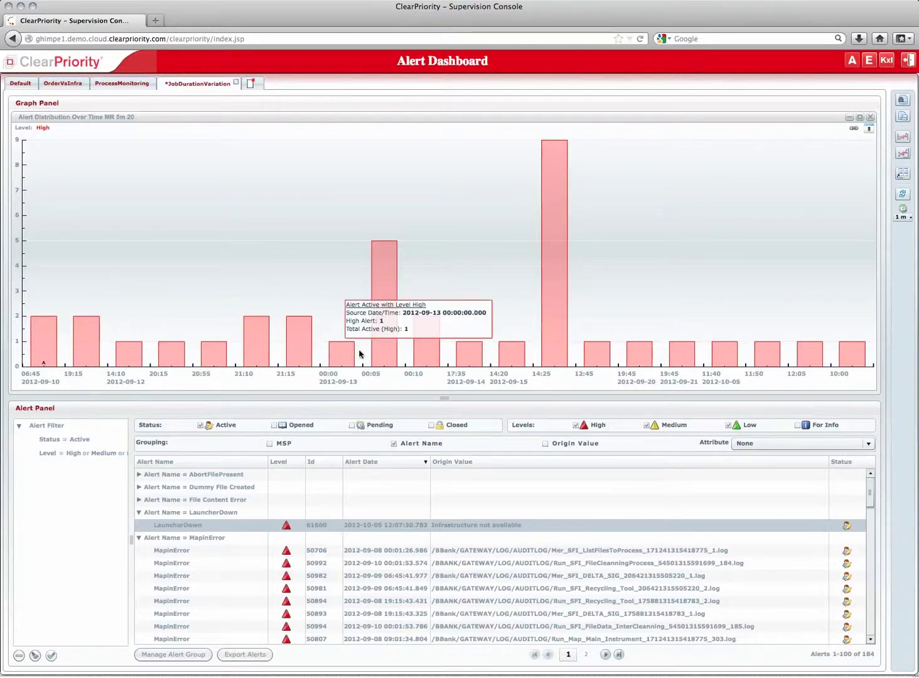
pyautogui.moveTo(373, 353)
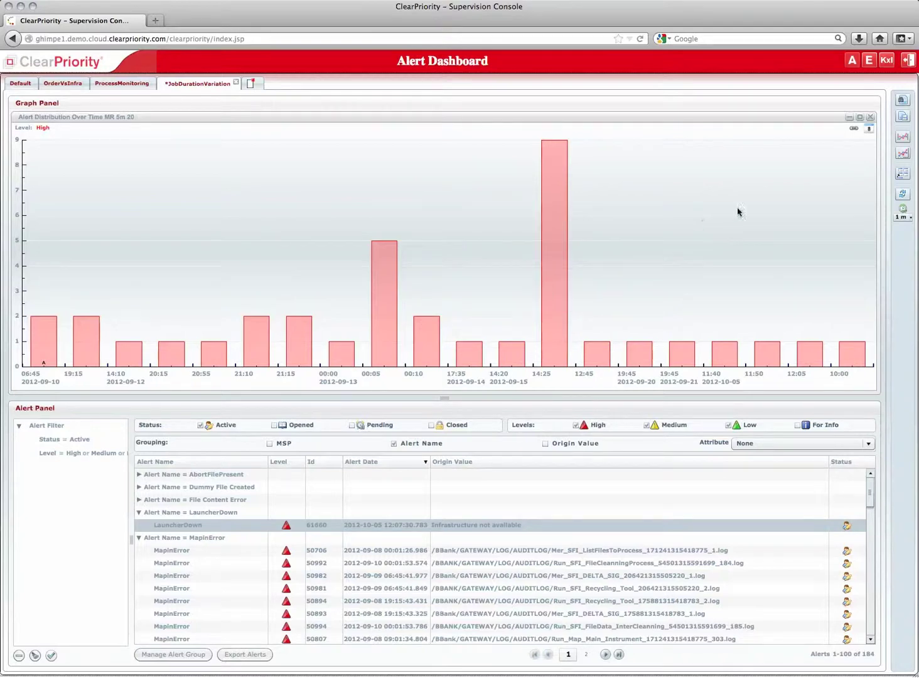
pyautogui.click(907, 154)
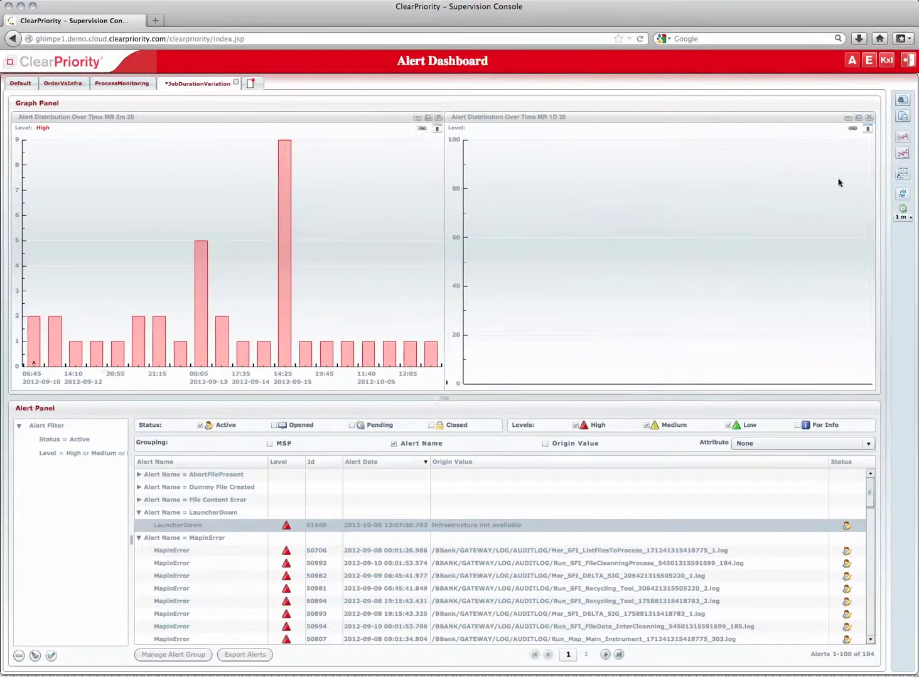
pyautogui.moveTo(529, 378)
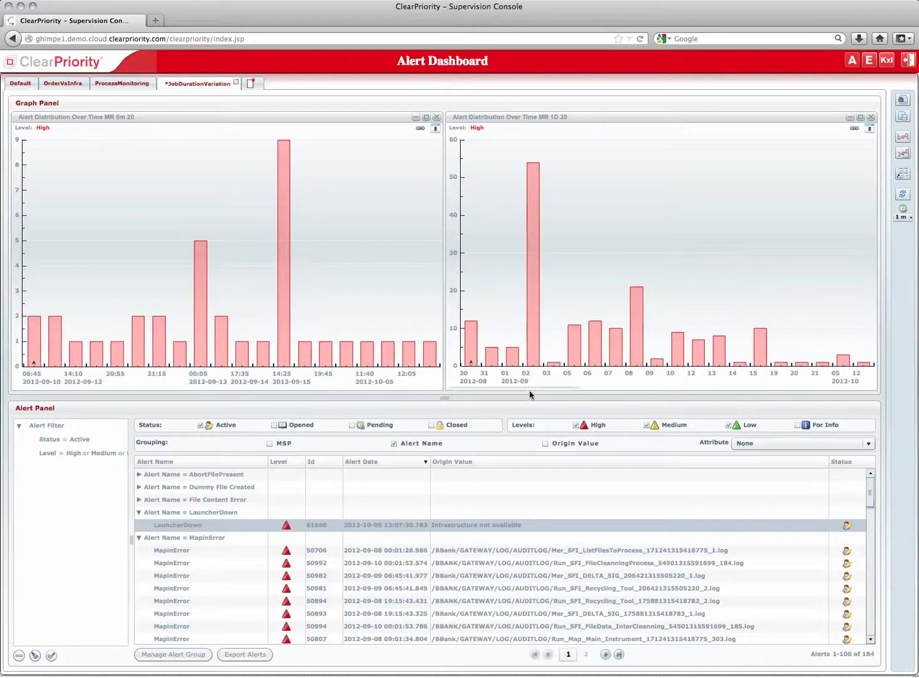
pyautogui.click(544, 383)
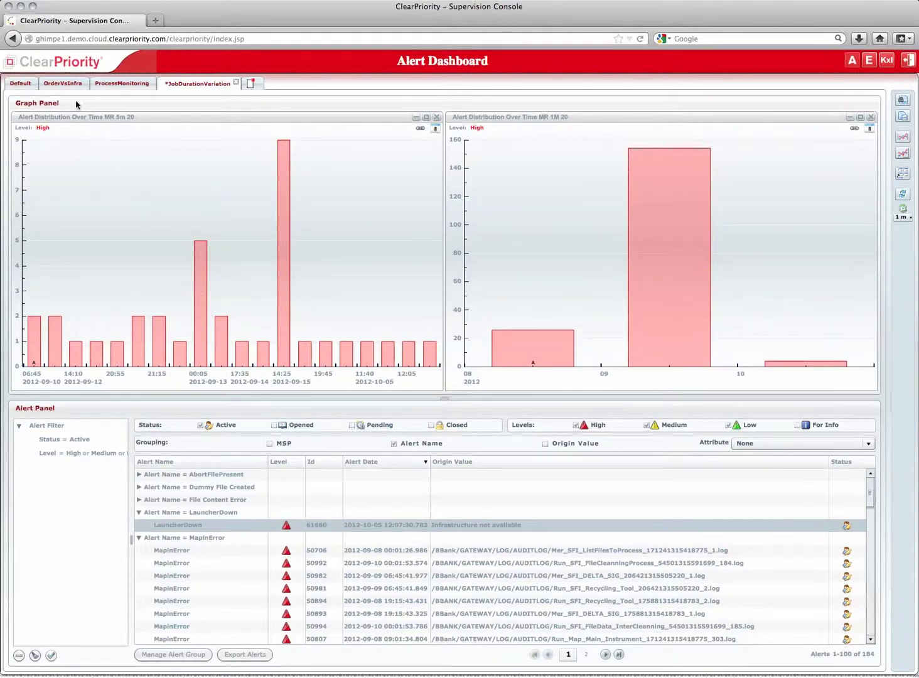
# Switch to the OrderVsInfra dashboard and open the details of the OrderheldinTransmittedACC alert.
pyautogui.click(65, 83)
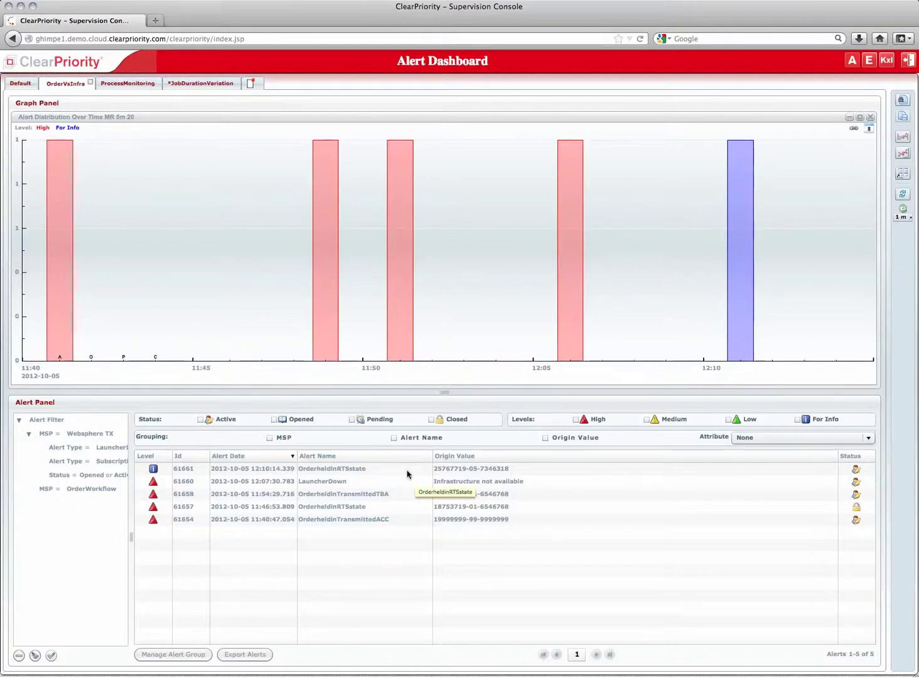
pyautogui.click(403, 520)
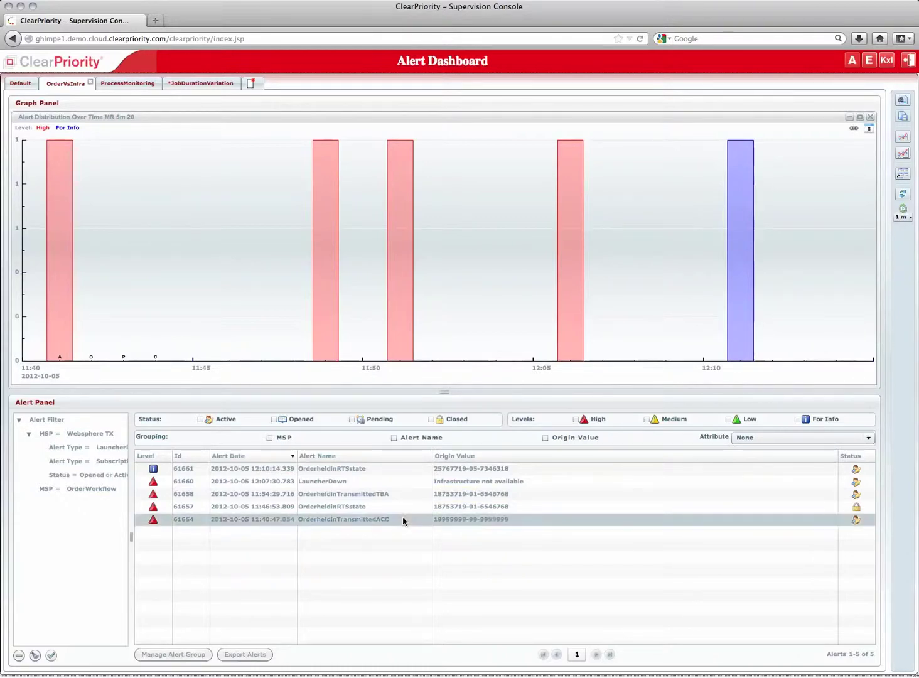
pyautogui.doubleClick(370, 523)
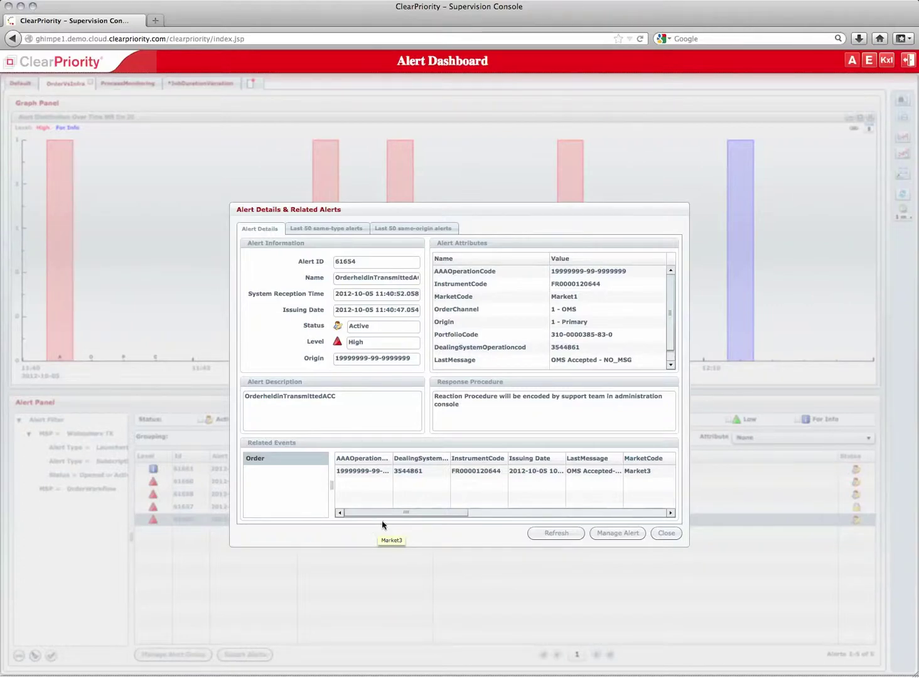
# Add the comment "Start manual intervention" to the alert and set its status to Opened.
pyautogui.click(608, 532)
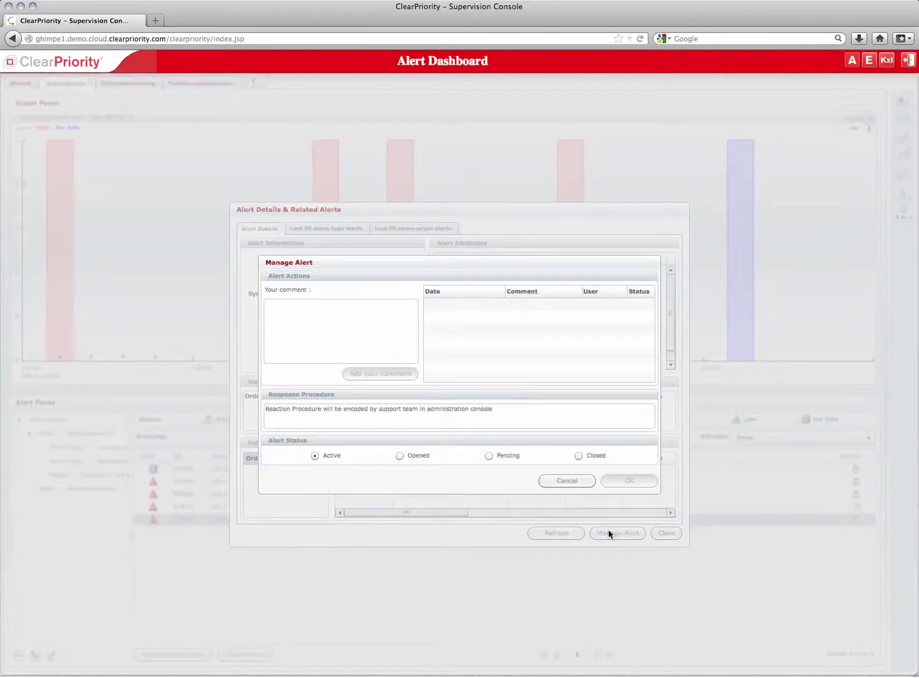
pyautogui.click(373, 326)
pyautogui.write('Start manaual intervention')
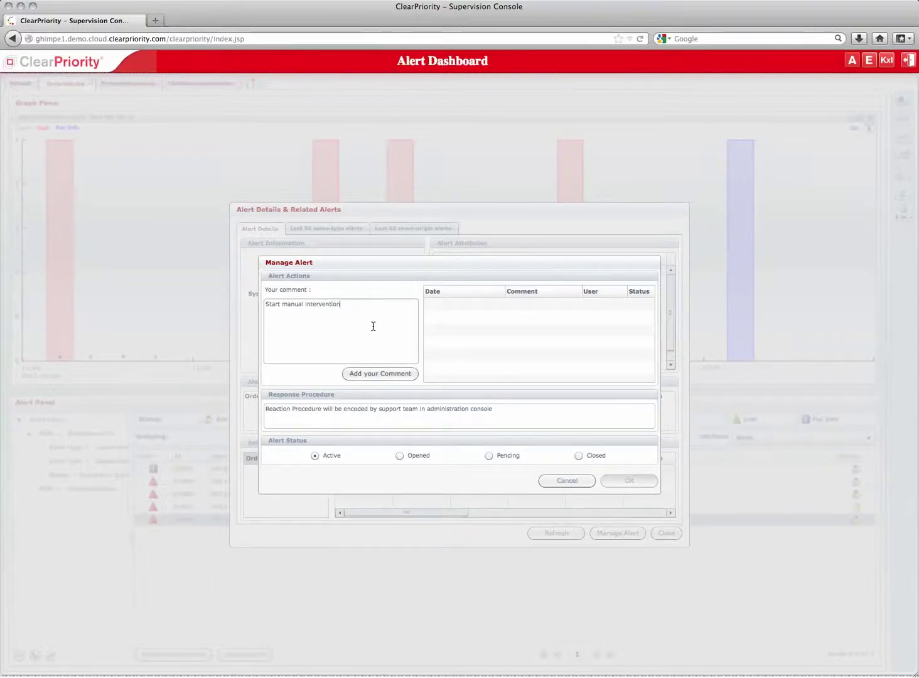
pyautogui.click(370, 374)
pyautogui.click(399, 456)
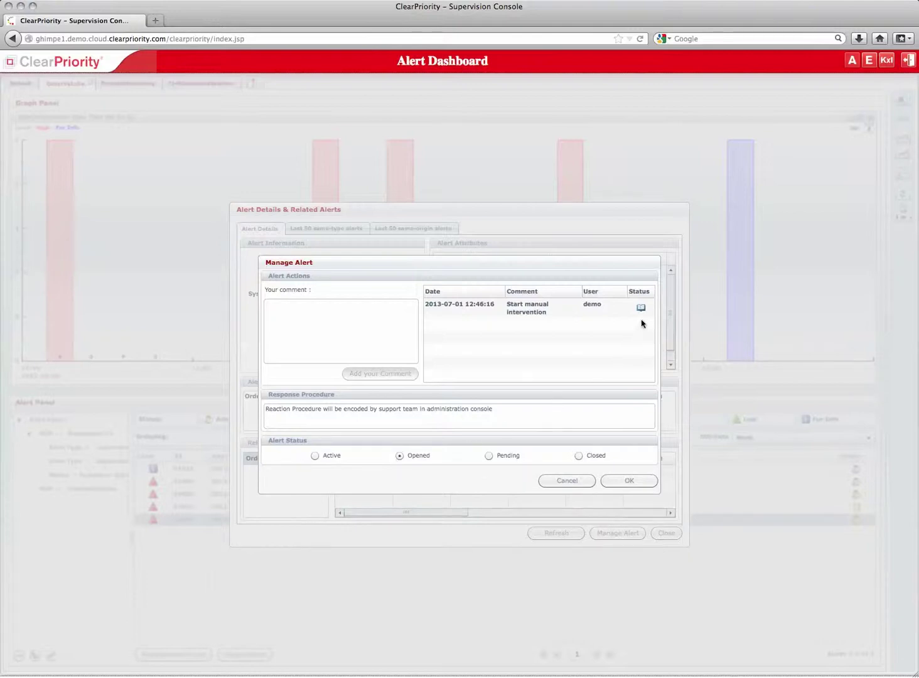
pyautogui.click(631, 481)
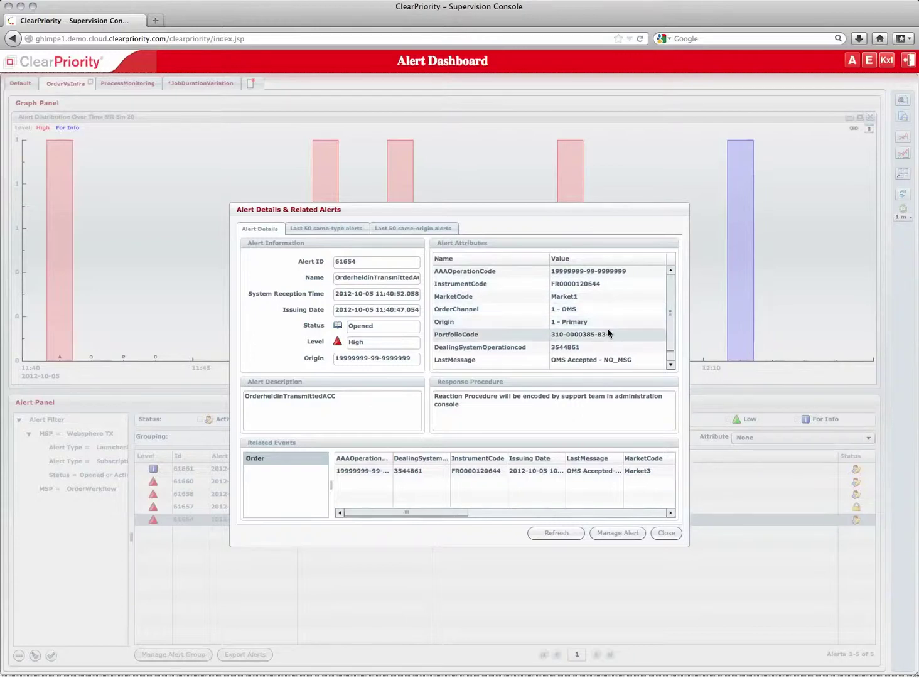
# Examine the alert's attributes, its related order event's remaining columns, and its reception and issuing times.
pyautogui.scroll(-1, 607, 333)
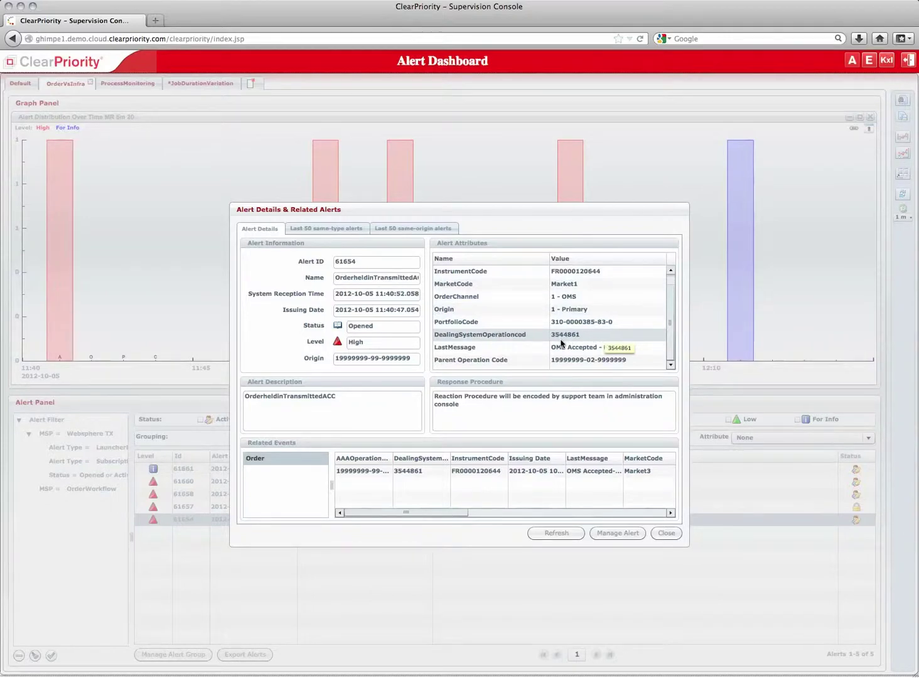
pyautogui.click(542, 473)
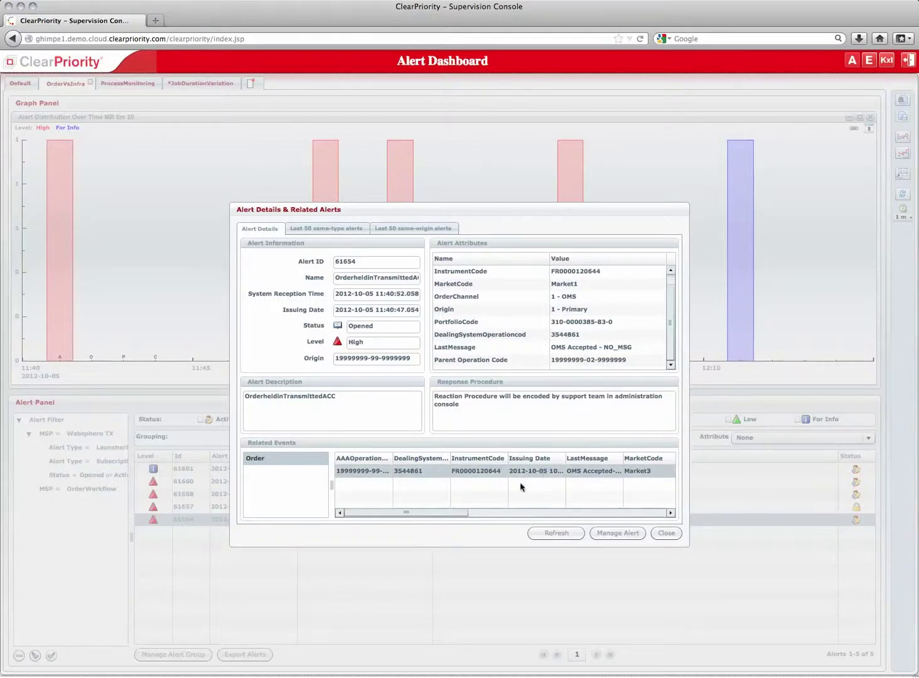
pyautogui.moveTo(483, 515); pyautogui.dragTo(550, 513)
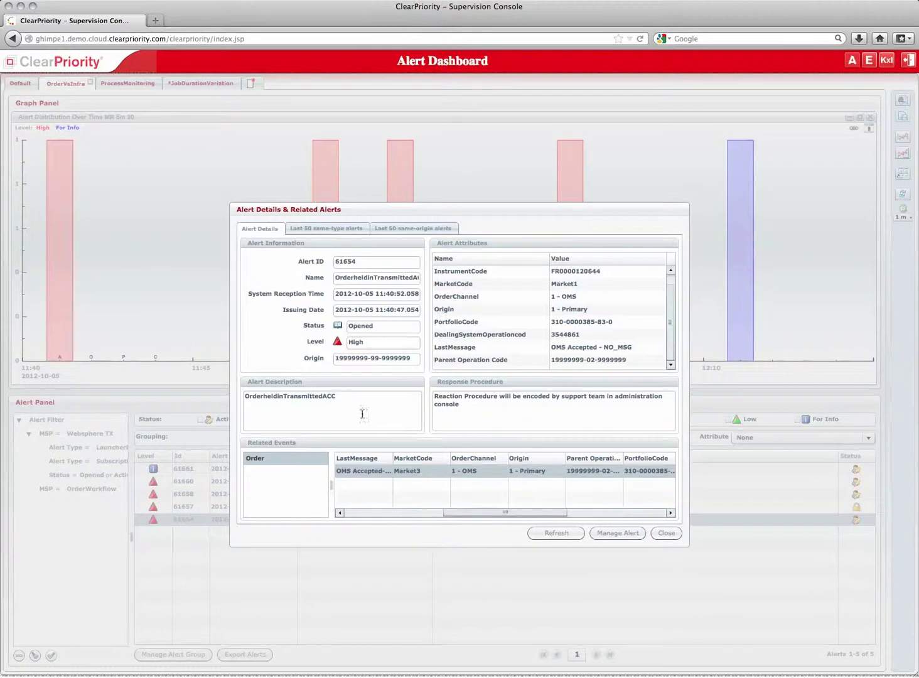
pyautogui.moveTo(344, 295); pyautogui.dragTo(356, 295)
pyautogui.click(359, 309)
# Add the comment "end of manual intervention", set the alert's status to Closed and close its details.
pyautogui.click(607, 533)
pyautogui.click(386, 347)
pyautogui.write('end of manual intervention')
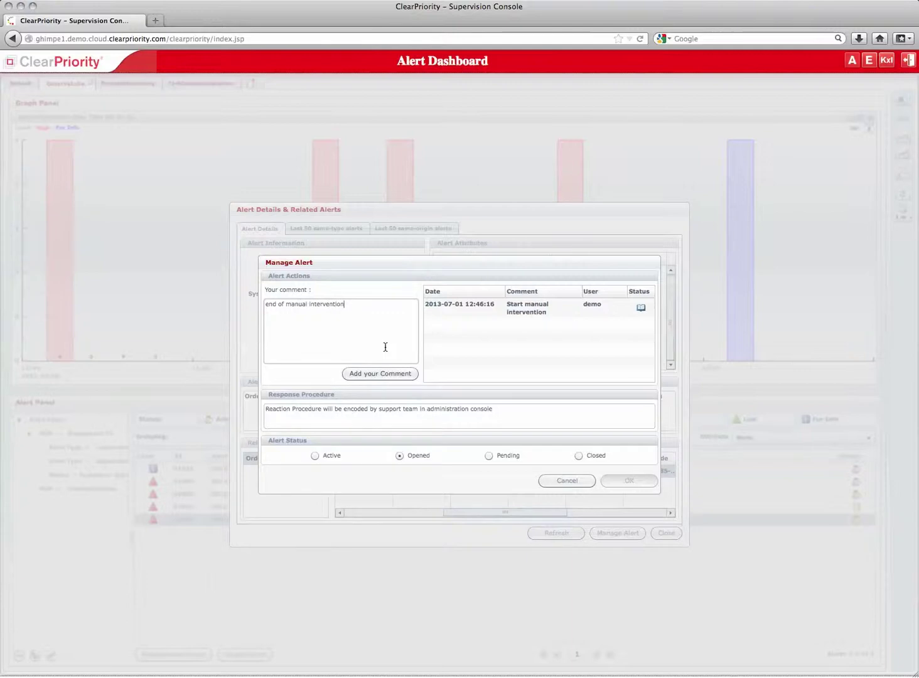
pyautogui.click(382, 374)
pyautogui.click(578, 456)
pyautogui.click(627, 480)
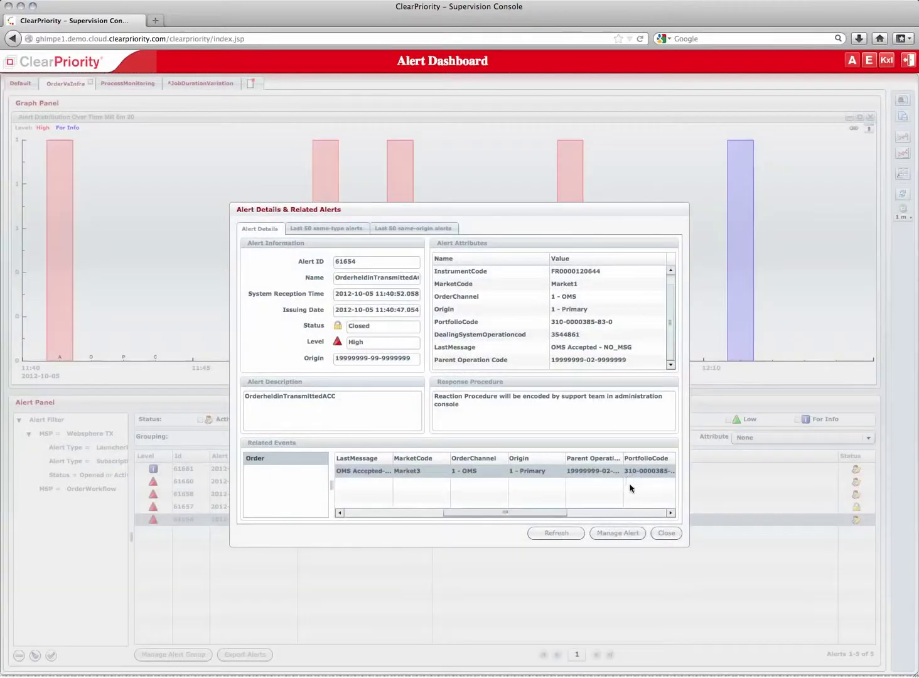
pyautogui.click(666, 533)
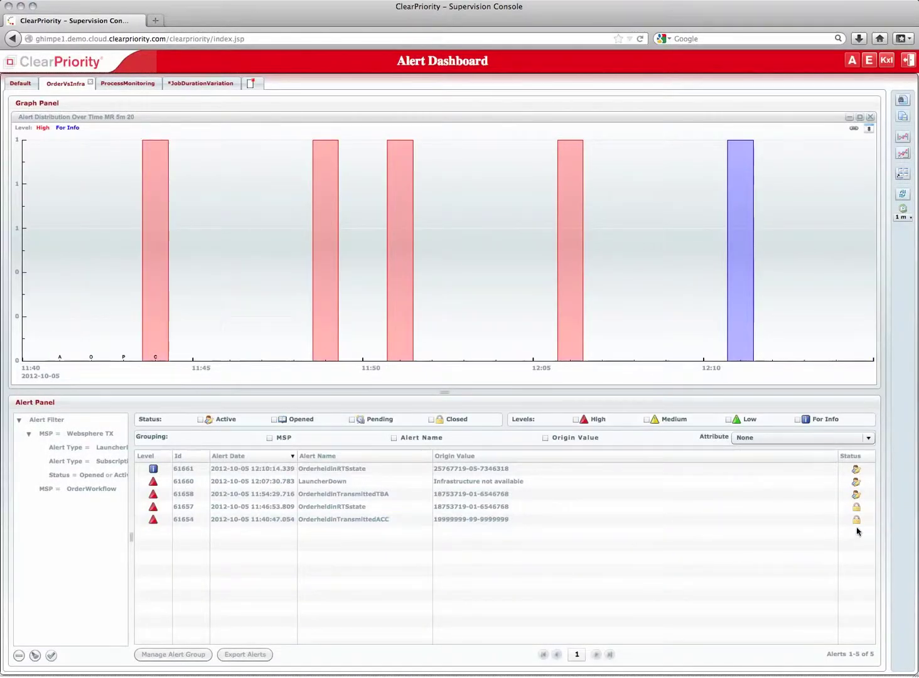
# Open the details of the closed OrderheldinRTSstate alert to view its related order events.
pyautogui.click(857, 521)
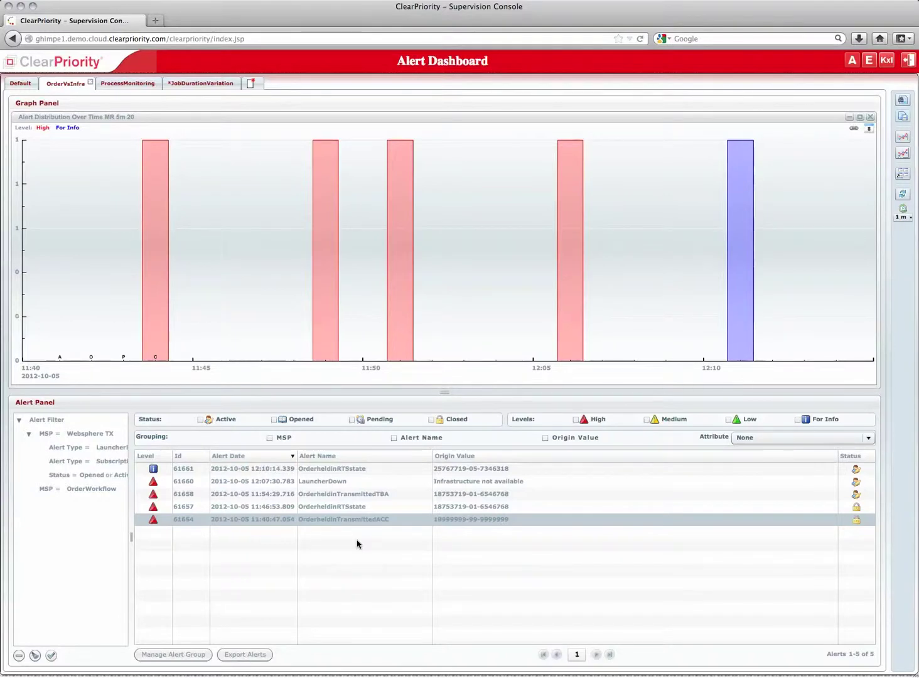
pyautogui.doubleClick(356, 507)
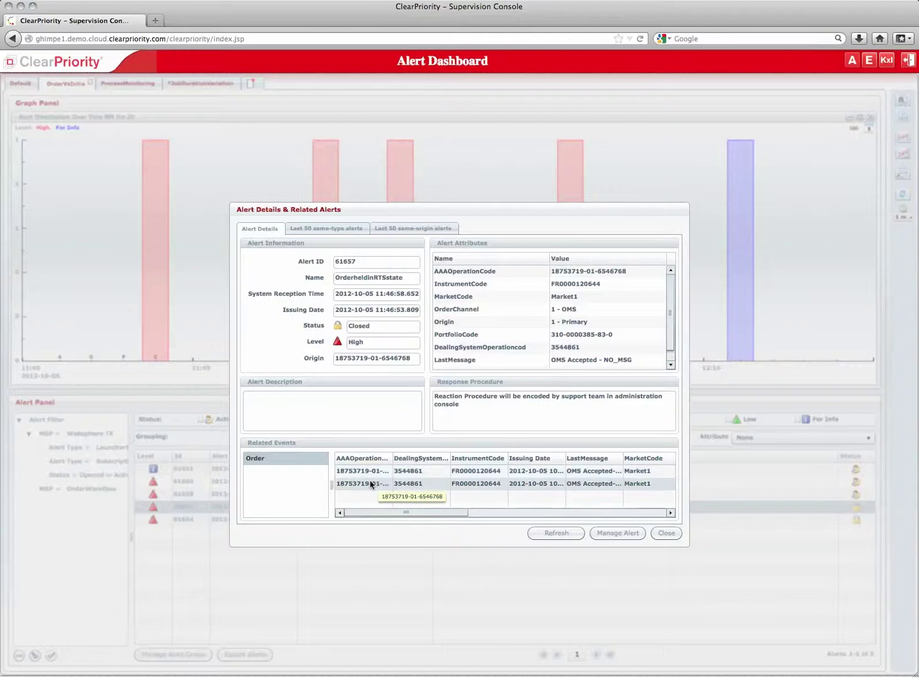
# Review the closed alert's status and its comment history in the alert management dialog, leaving both as they are.
pyautogui.moveTo(376, 332); pyautogui.dragTo(354, 329)
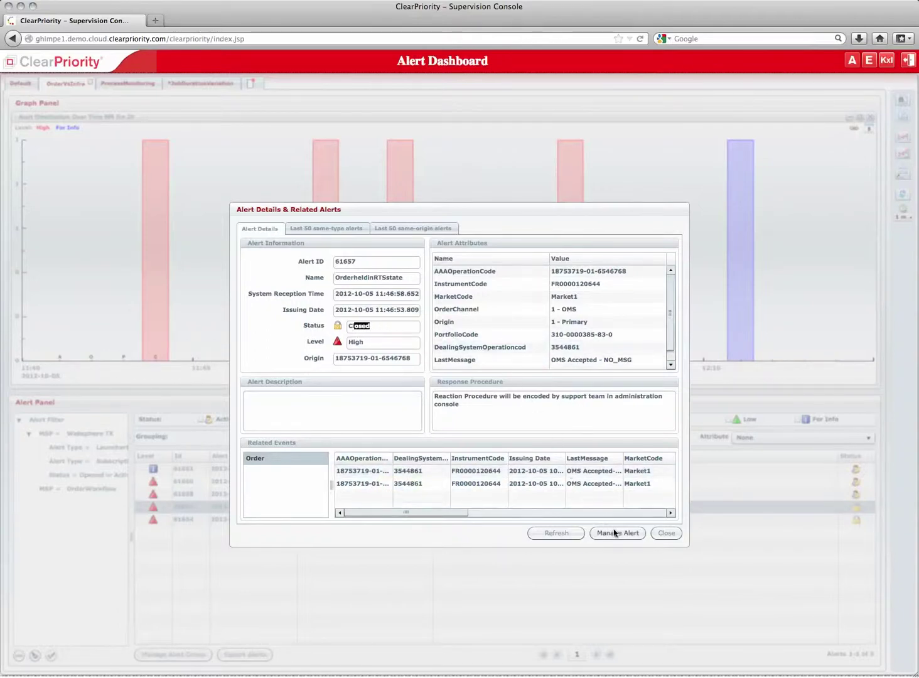
pyautogui.click(614, 532)
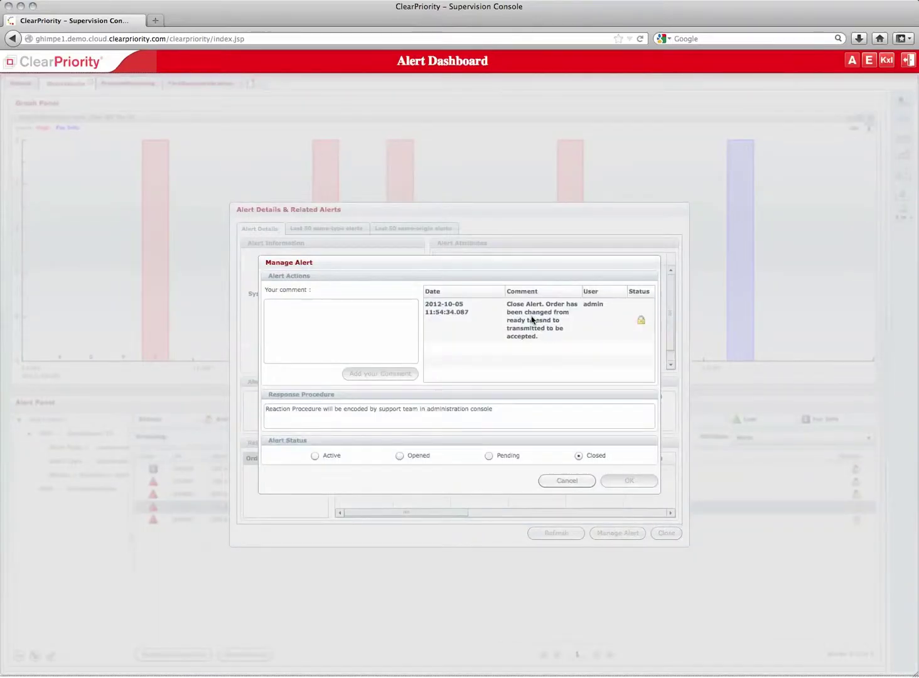
pyautogui.click(590, 481)
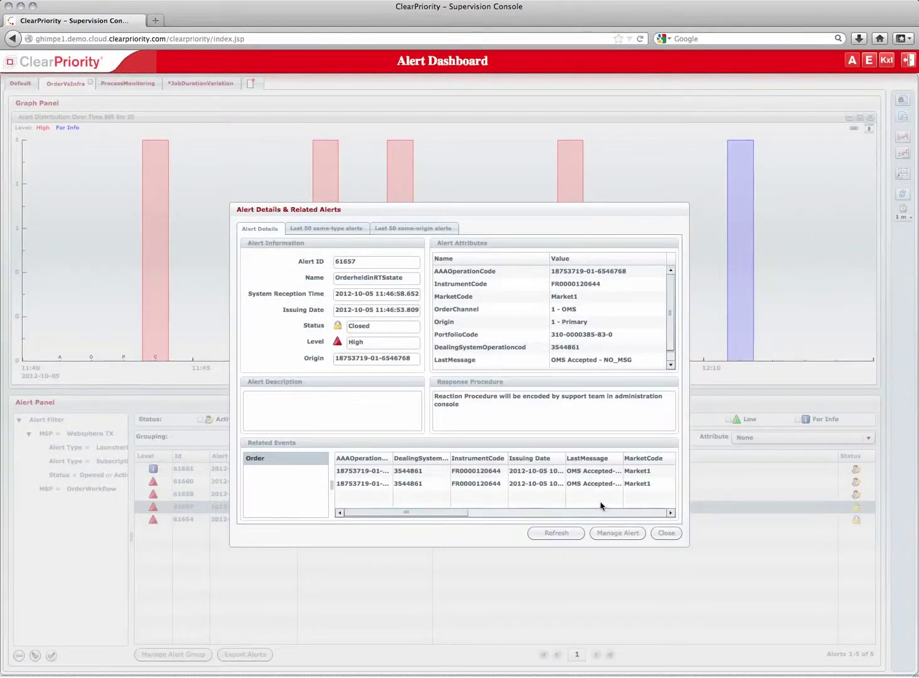
# Check the last 50 same-type alerts and the last 50 same-origin alerts for this alert, and close its details.
pyautogui.click(342, 230)
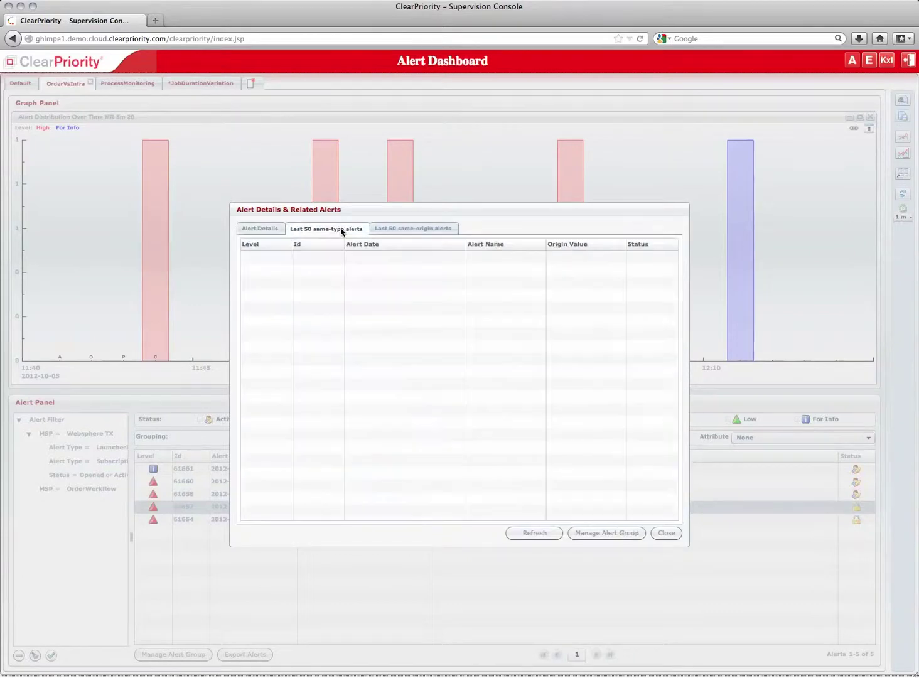
pyautogui.click(400, 227)
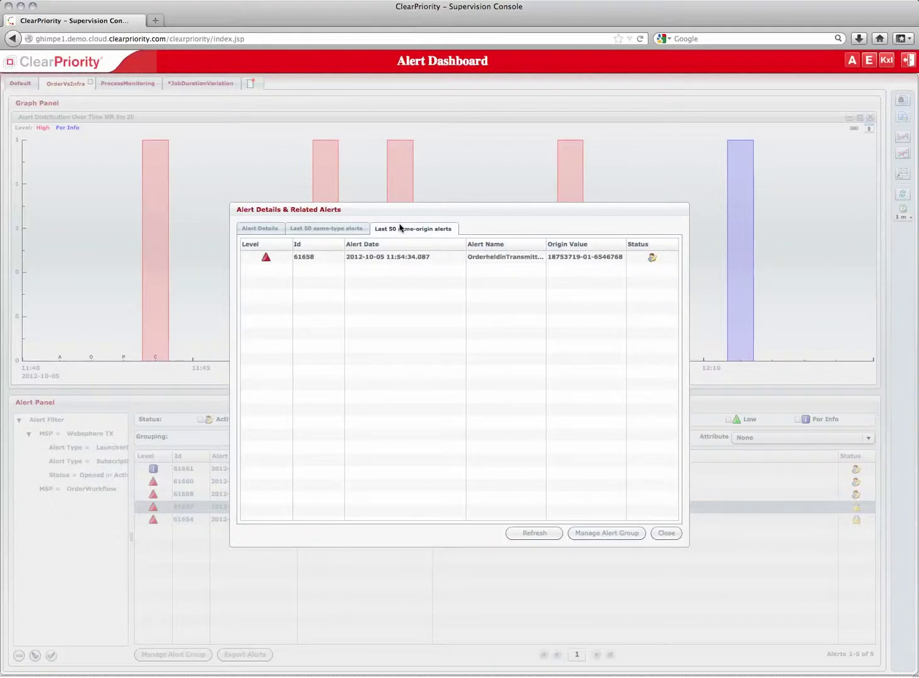
pyautogui.click(411, 263)
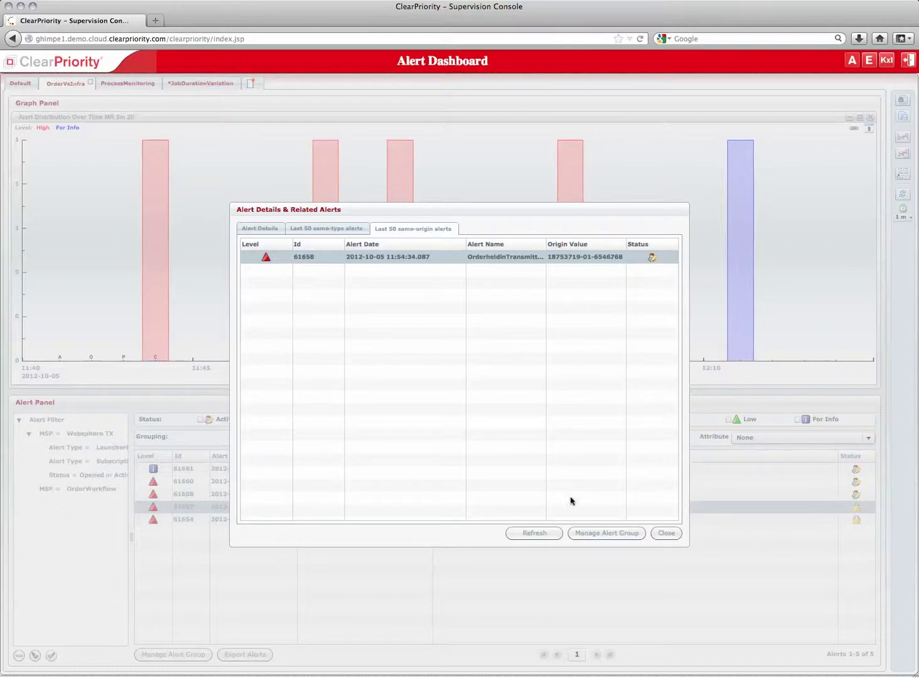
pyautogui.click(666, 533)
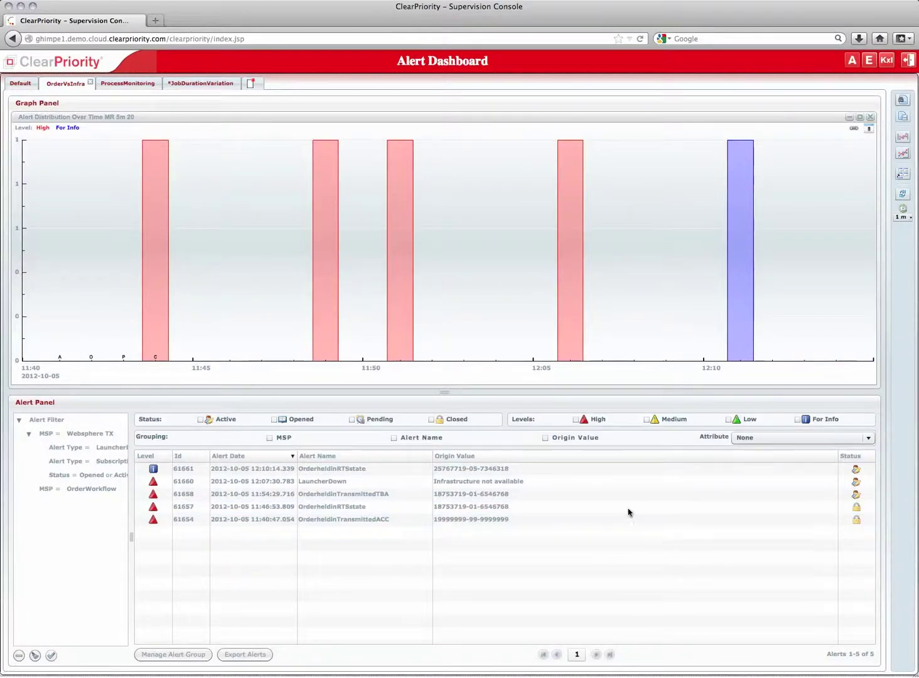
# Look through the Default, OrderVsInfra, ProcessMonitoring and JobDurationVariation pages of the Alert Dashboard.
pyautogui.moveTo(164, 192)
pyautogui.click(26, 85)
pyautogui.click(61, 87)
pyautogui.click(129, 84)
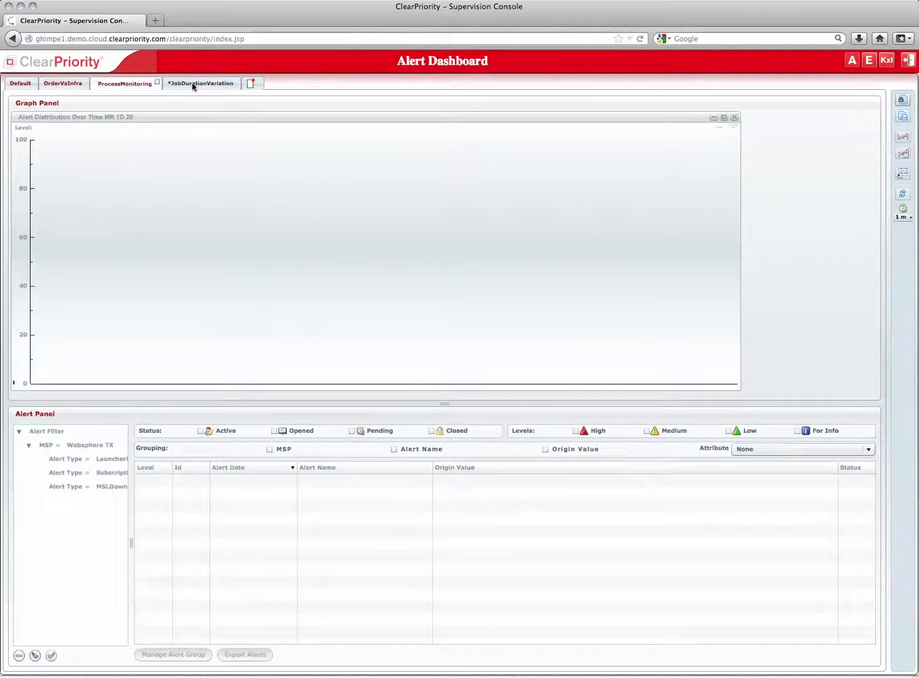
pyautogui.click(196, 84)
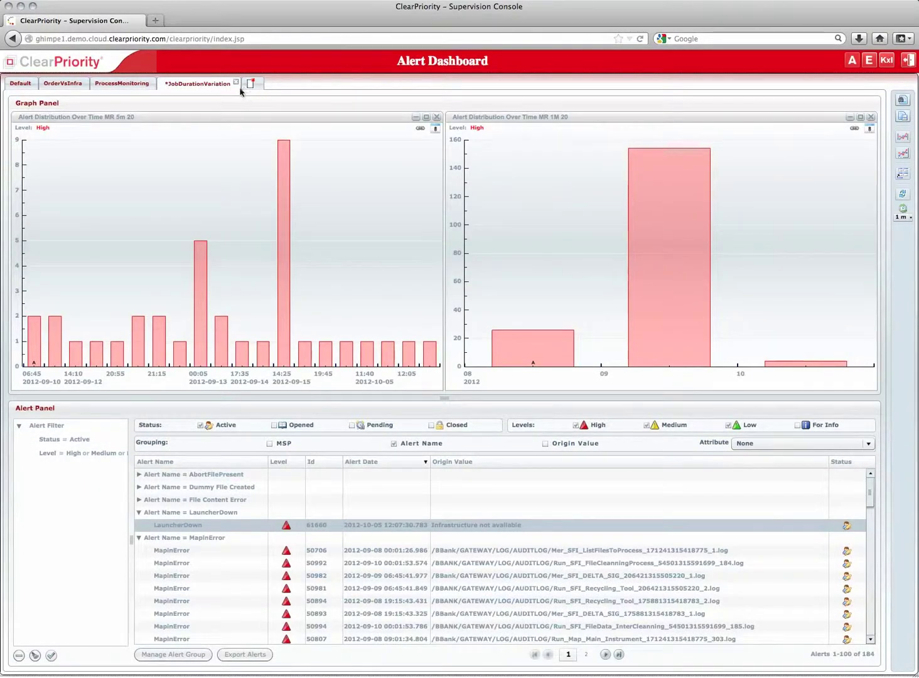
# Close the JobDurationVariation page with its changes saved, and reopen it from the stored pages.
pyautogui.click(236, 84)
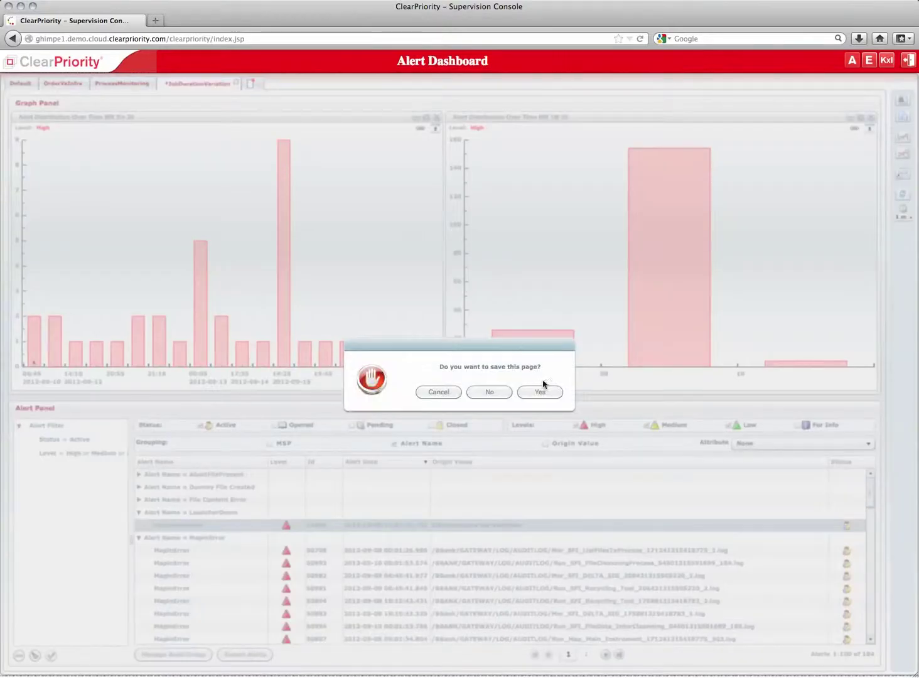
pyautogui.click(540, 332)
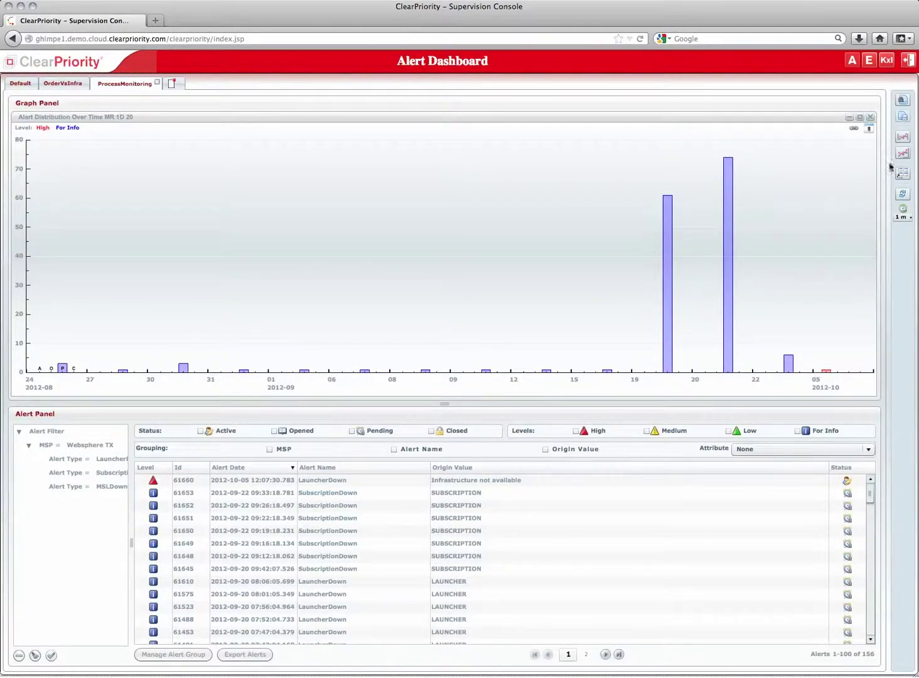
pyautogui.click(901, 99)
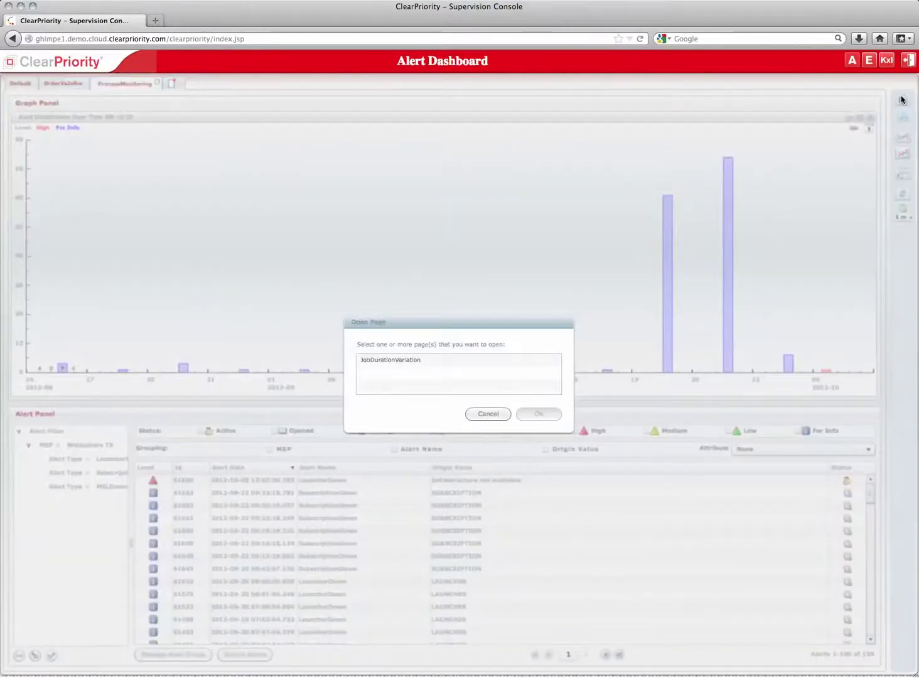
pyautogui.click(408, 361)
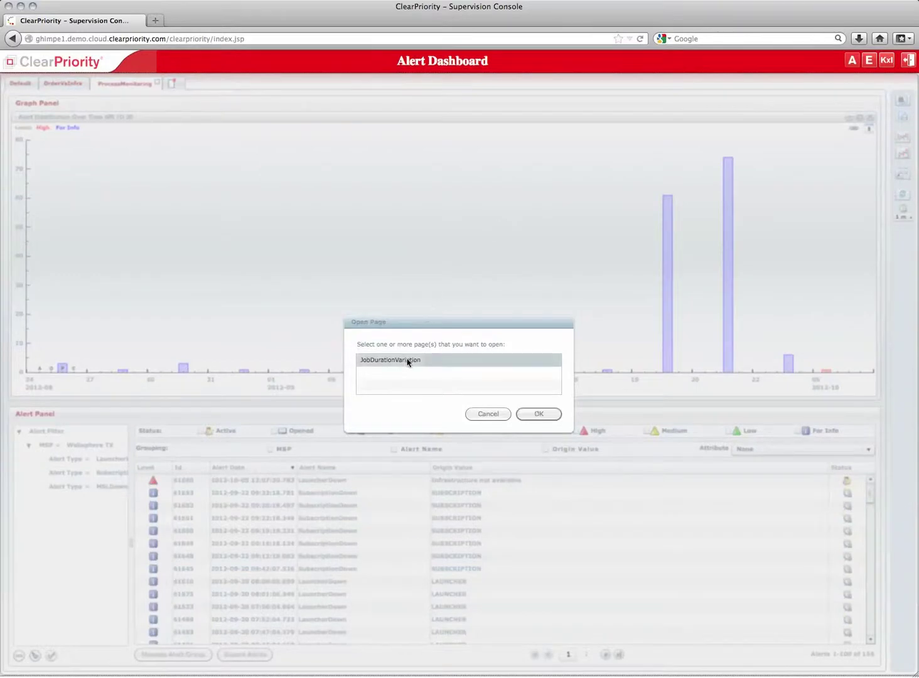
pyautogui.click(538, 415)
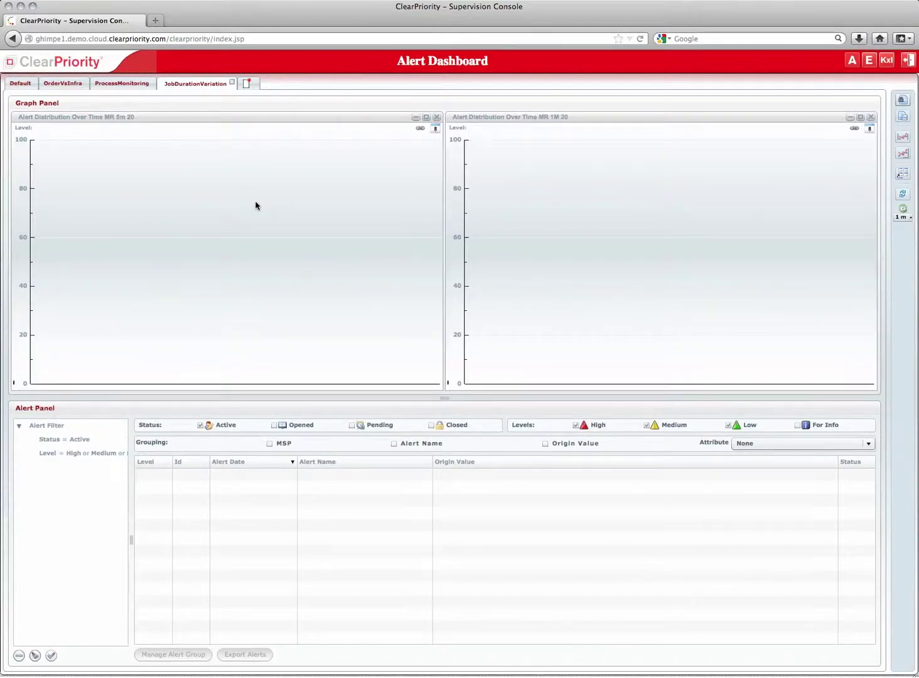
# Revisit the ProcessMonitoring and OrderVsInfra alert pages and switch to the Kxi Dashboard.
pyautogui.click(128, 84)
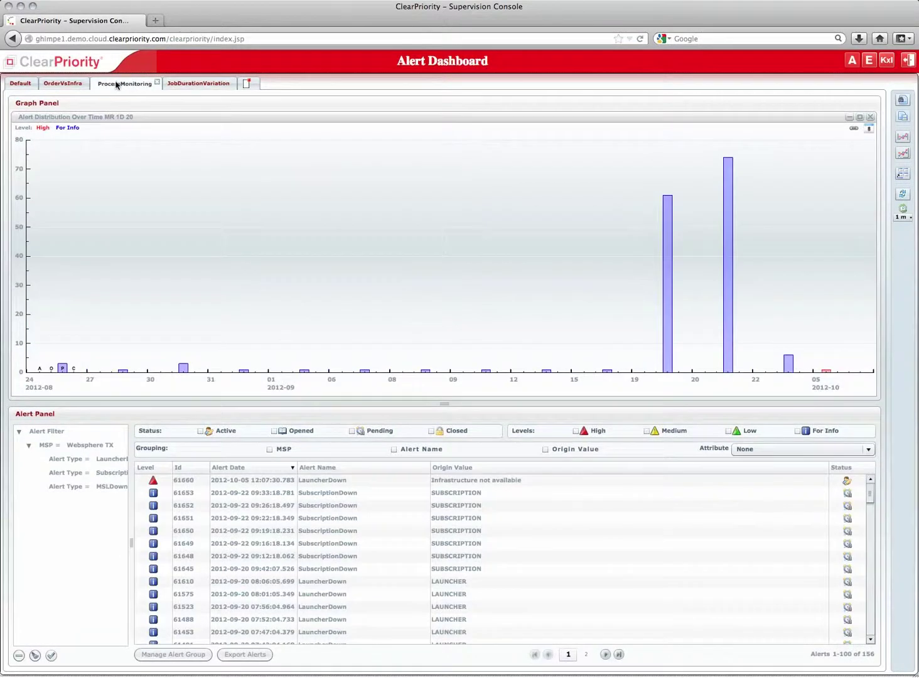
pyautogui.click(70, 85)
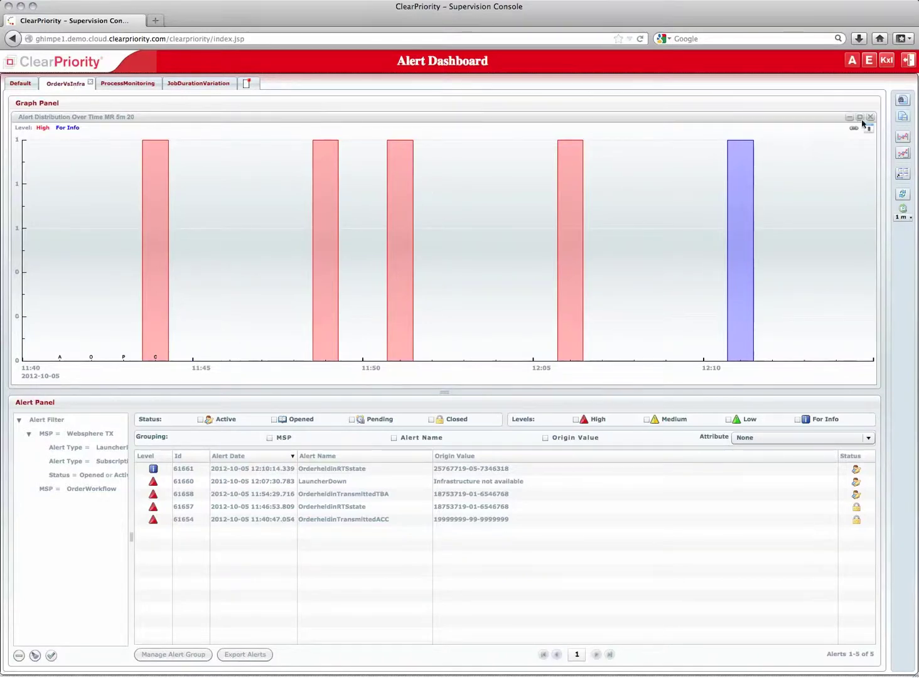
pyautogui.click(886, 61)
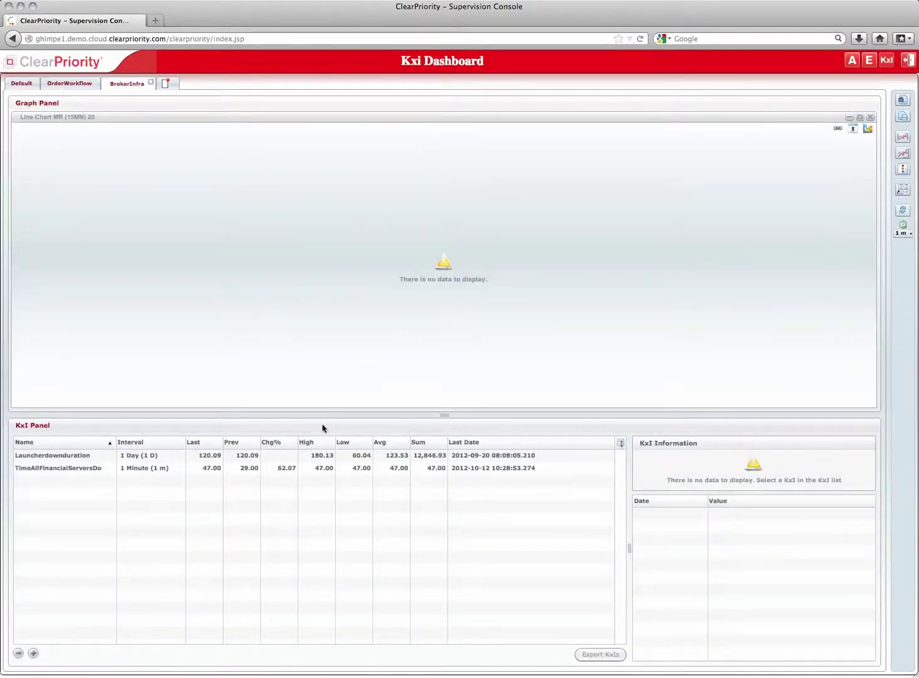
# Chart the Launcherdownduration KxI, go through its dated values, and select the TimeAllFinancialServersDo KxI for charting.
pyautogui.click(241, 455)
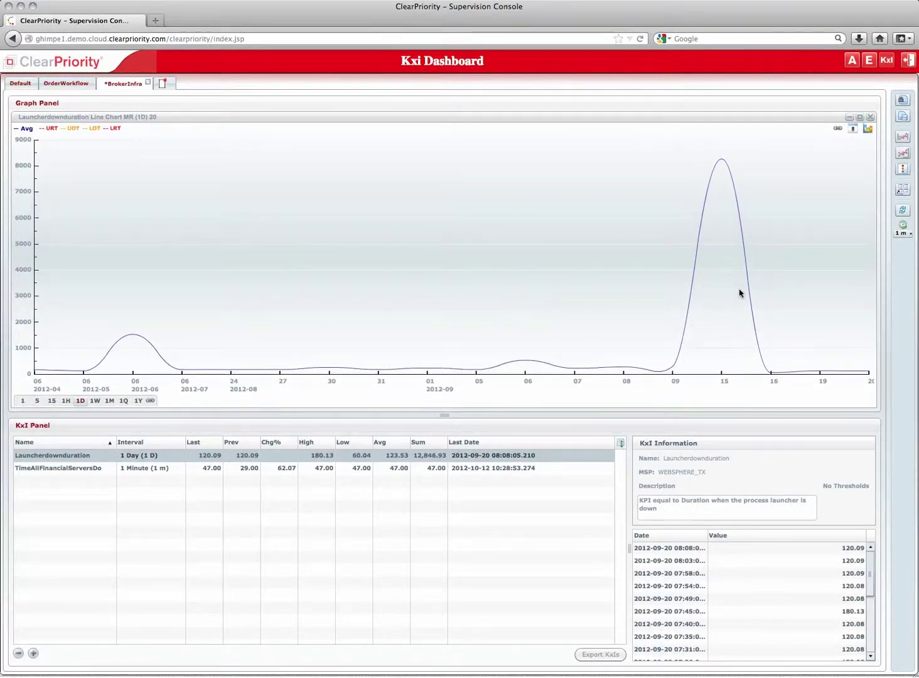
pyautogui.scroll(-2, 677, 609)
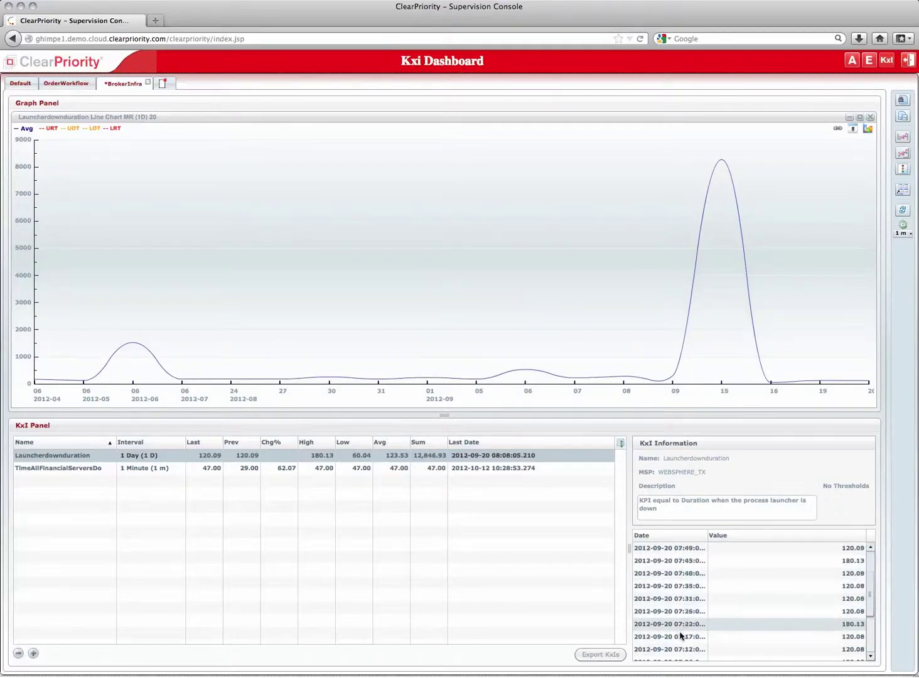
pyautogui.scroll(-1, 681, 636)
pyautogui.scroll(-3, 680, 635)
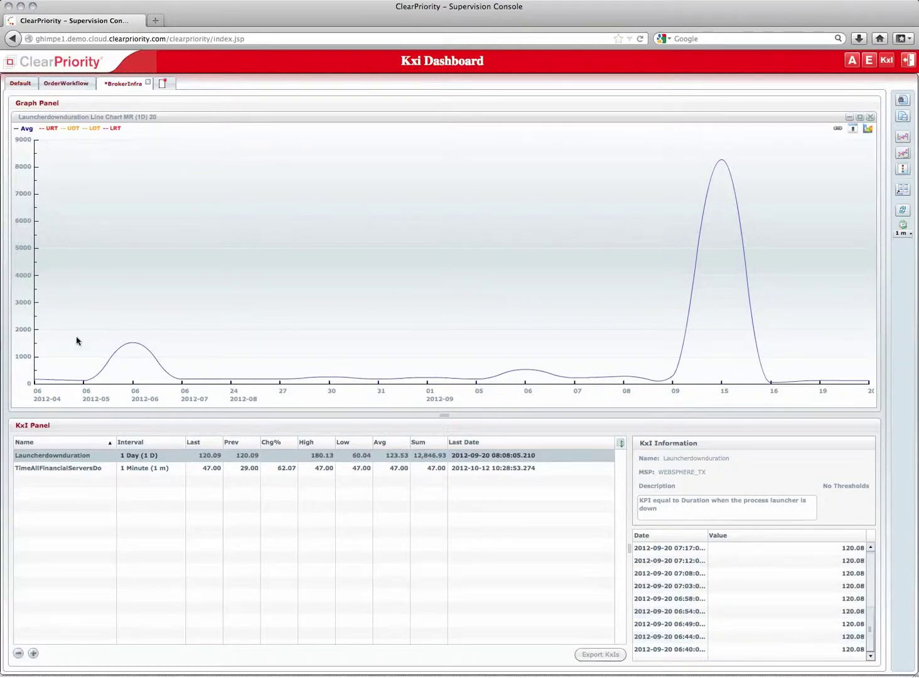
pyautogui.click(73, 470)
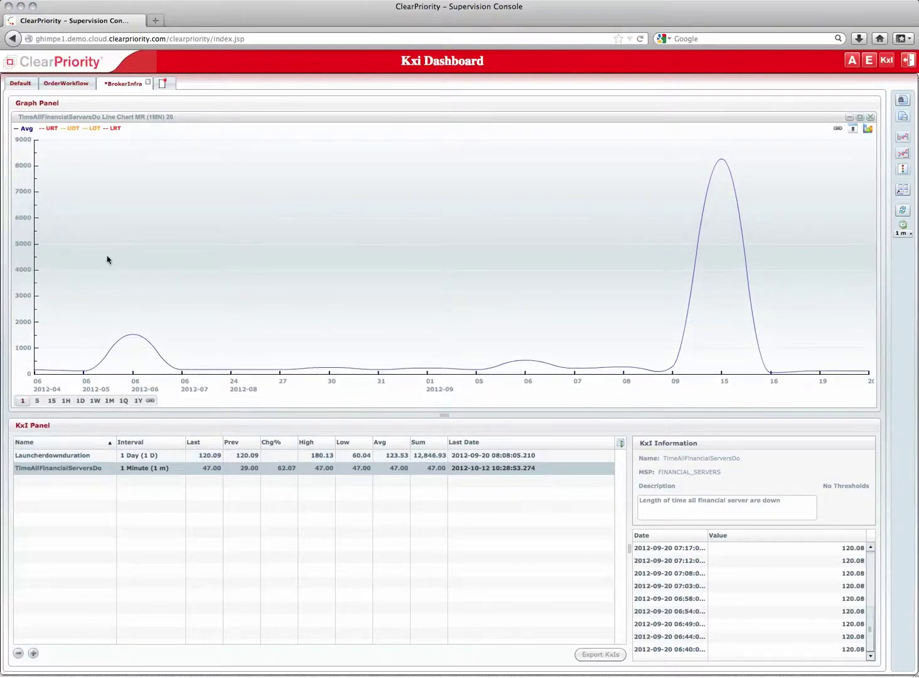
# Show the OrderWorkflow page and inspect the low, middle and final peak points of the Readytosendtotransmittedt area chart.
pyautogui.click(63, 86)
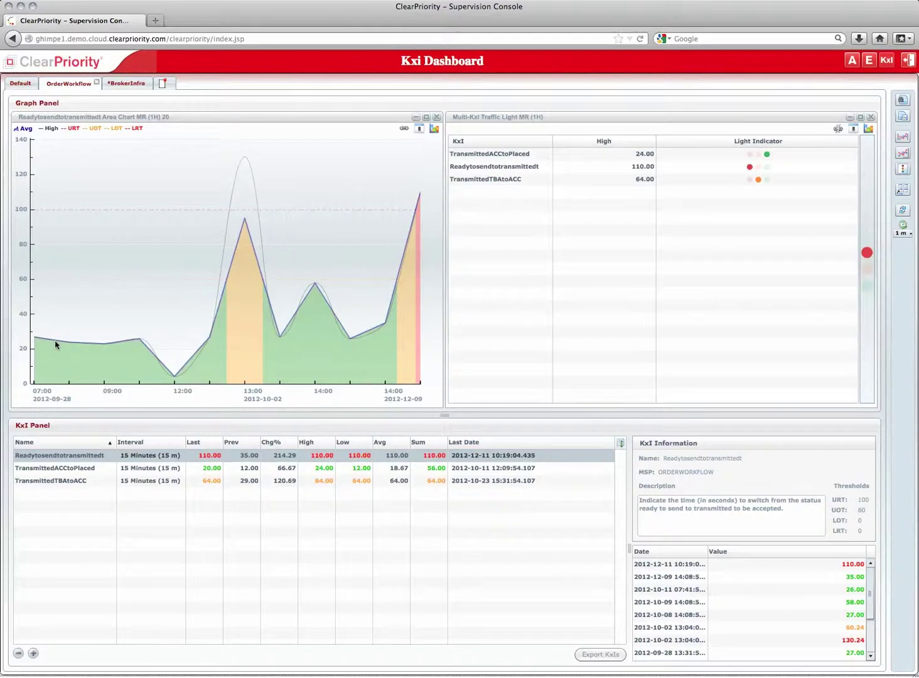
pyautogui.moveTo(70, 345)
pyautogui.moveTo(245, 222)
pyautogui.moveTo(419, 194)
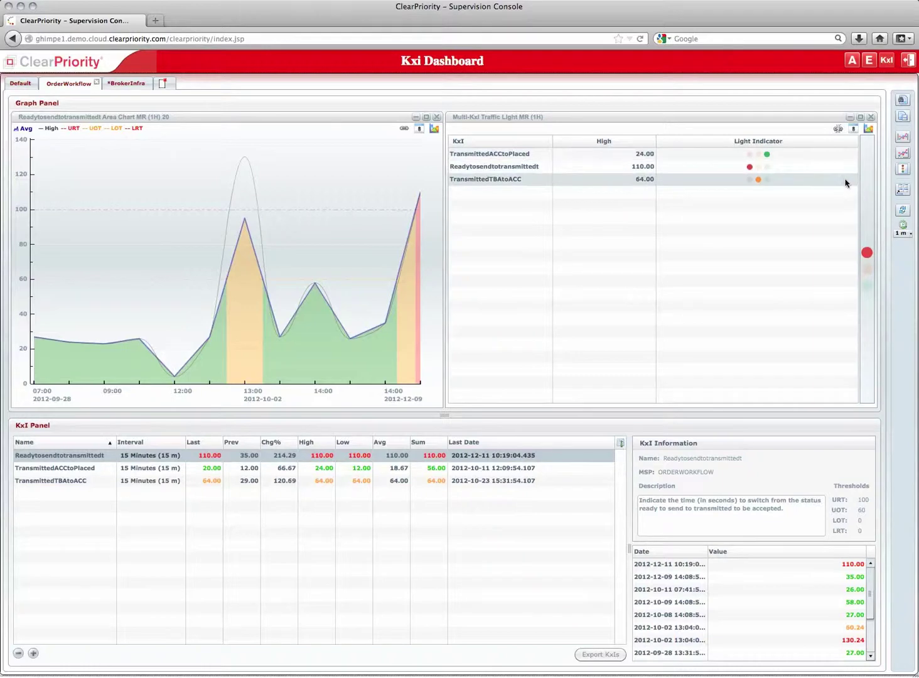
# Remove Readytosendtotransmittedt from the custom KxIs of the Multi-KxI Traffic Light chart.
pyautogui.click(854, 132)
pyautogui.click(342, 282)
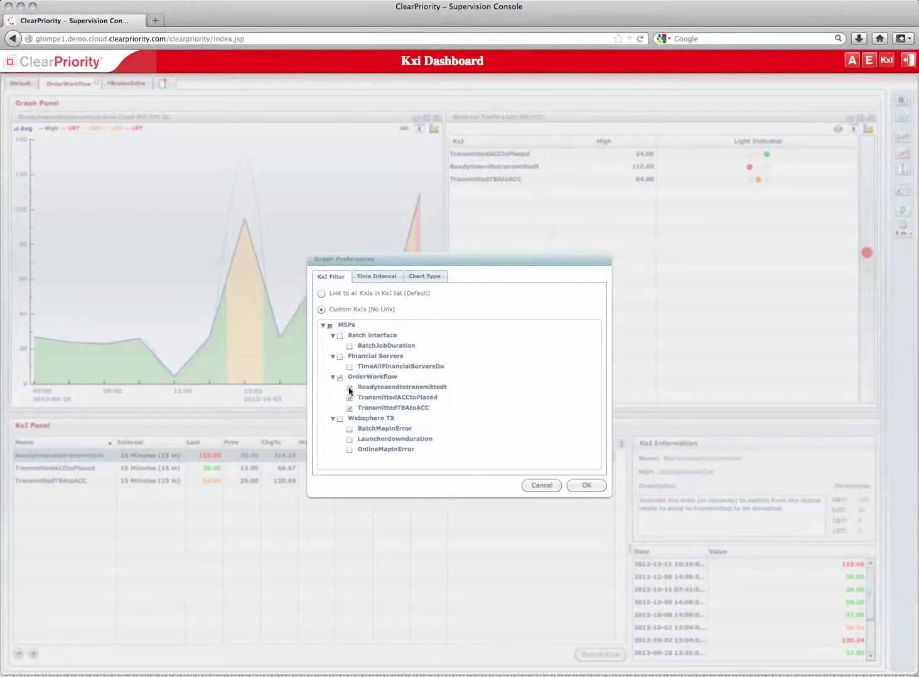
pyautogui.click(576, 487)
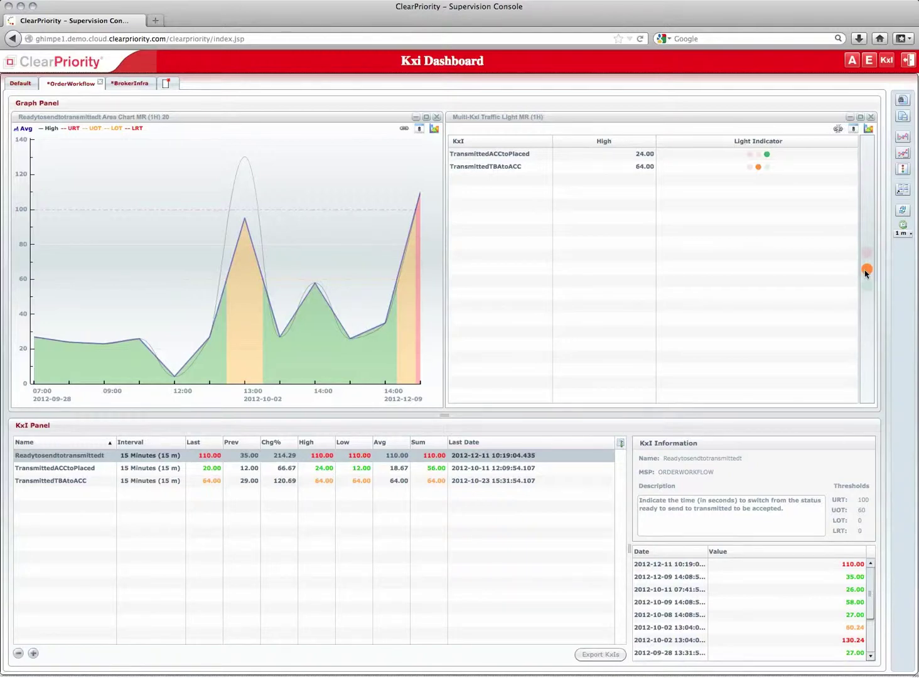
# On the Default KxI page, select Readytosendtotransmittedt and add a histogram chart beside its line chart.
pyautogui.click(21, 83)
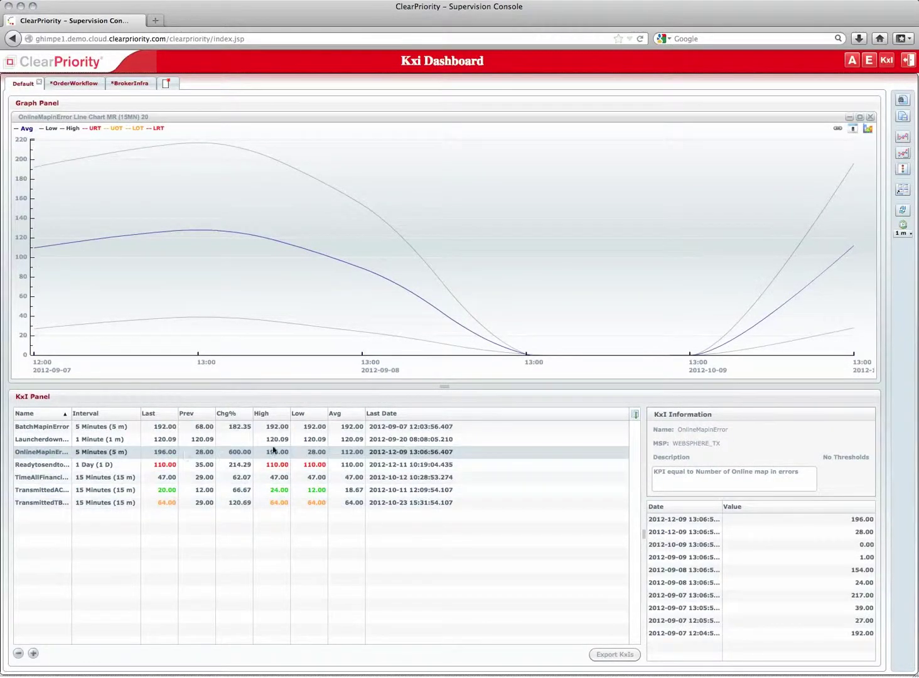
pyautogui.click(507, 463)
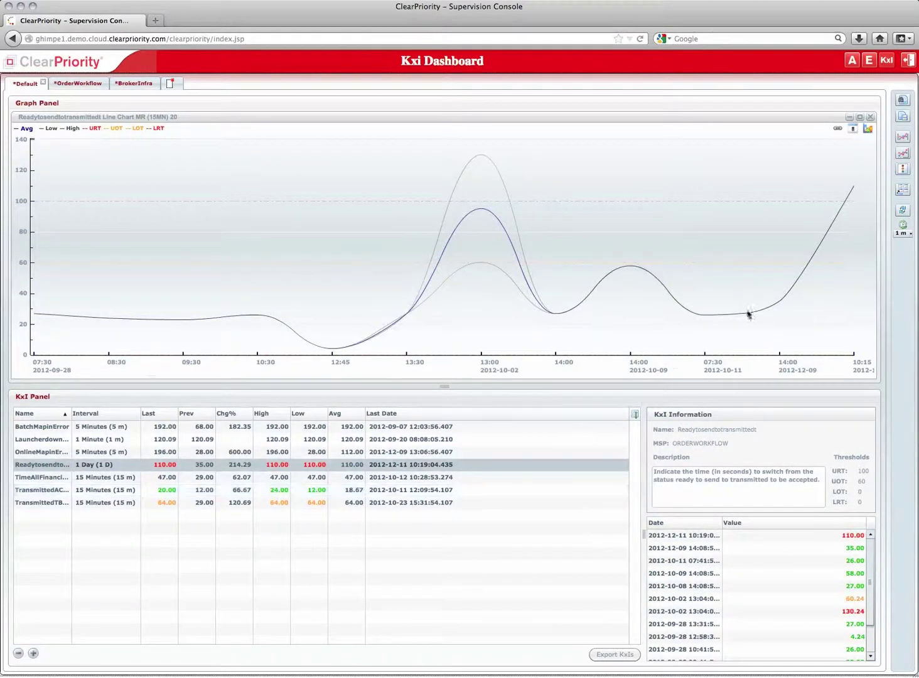
pyautogui.click(903, 154)
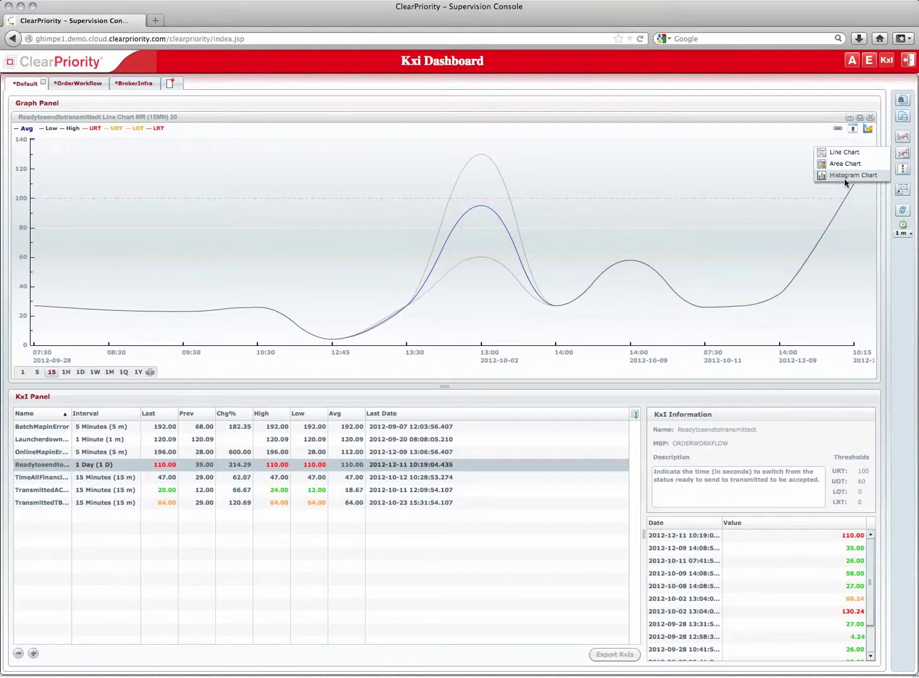
pyautogui.click(845, 177)
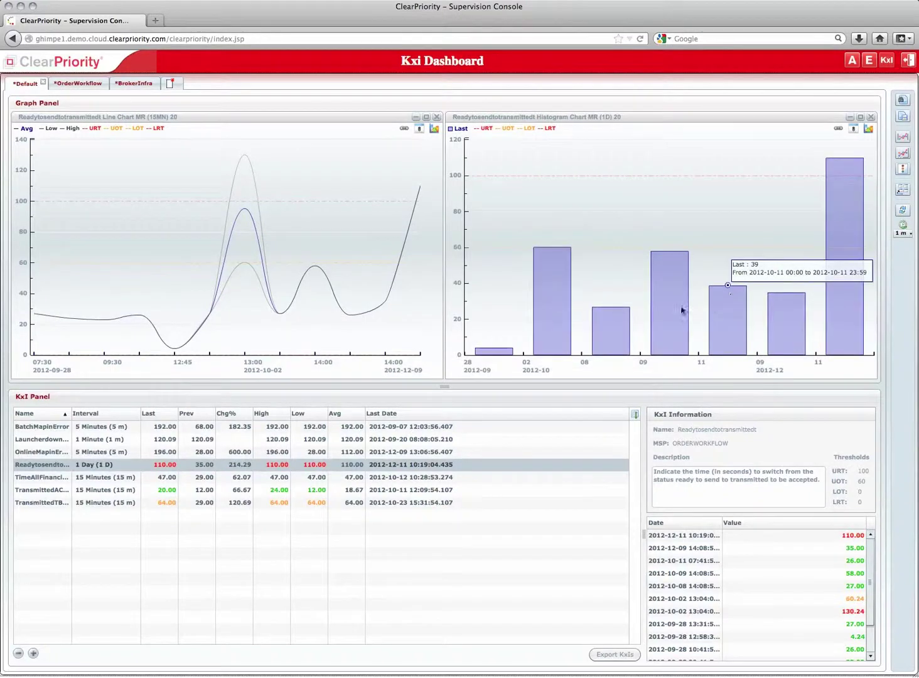
# Select Launcherdownduration in the KxI list, and unlink the histogram by customizing its filter to the KxI Readytosendtotransmittedt.
pyautogui.click(434, 440)
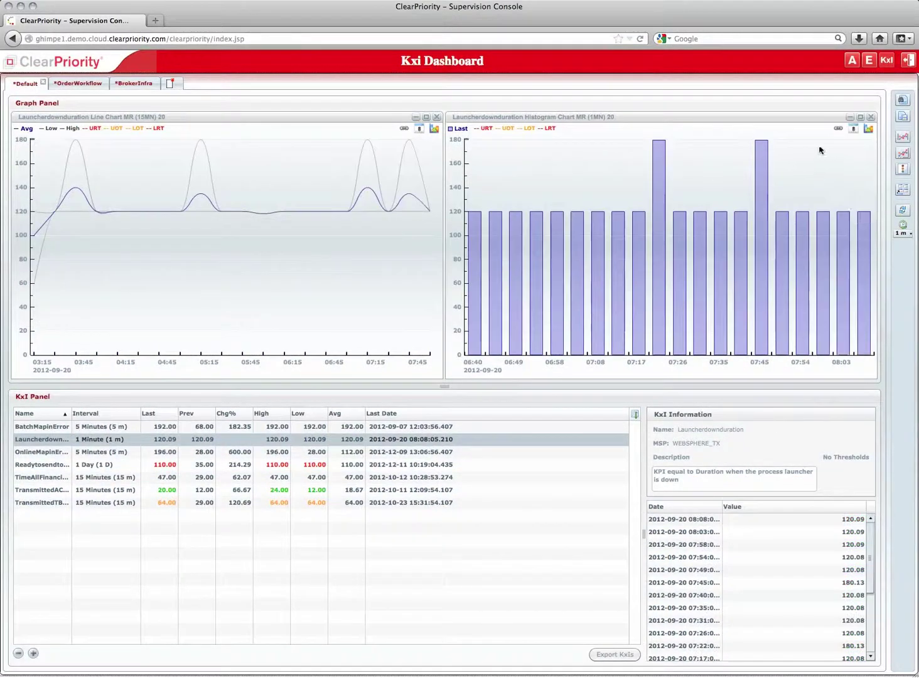
pyautogui.click(837, 129)
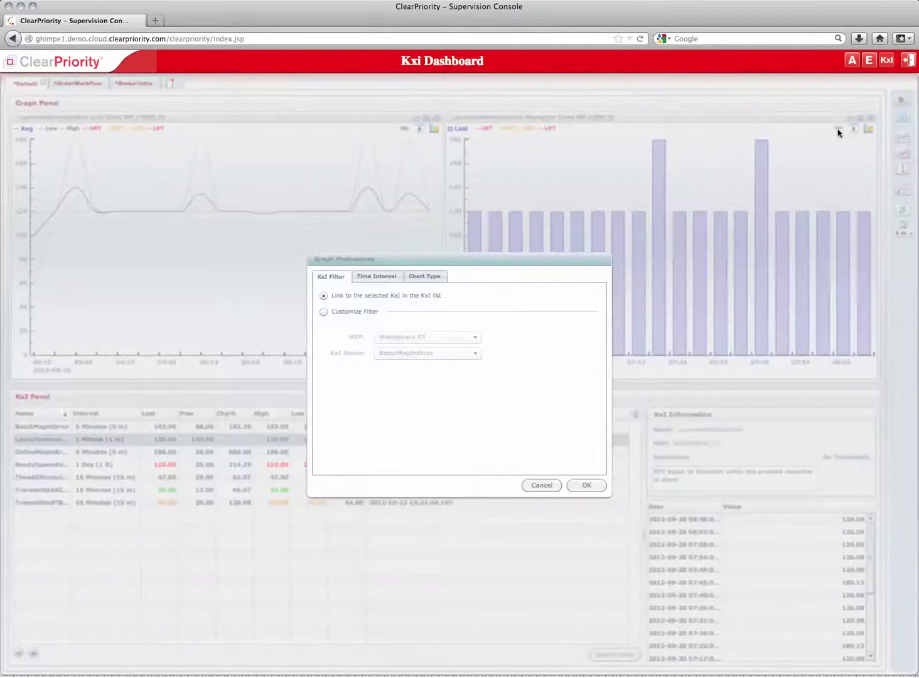
pyautogui.click(357, 311)
pyautogui.click(445, 354)
pyautogui.click(420, 339)
pyautogui.click(420, 371)
pyautogui.click(577, 484)
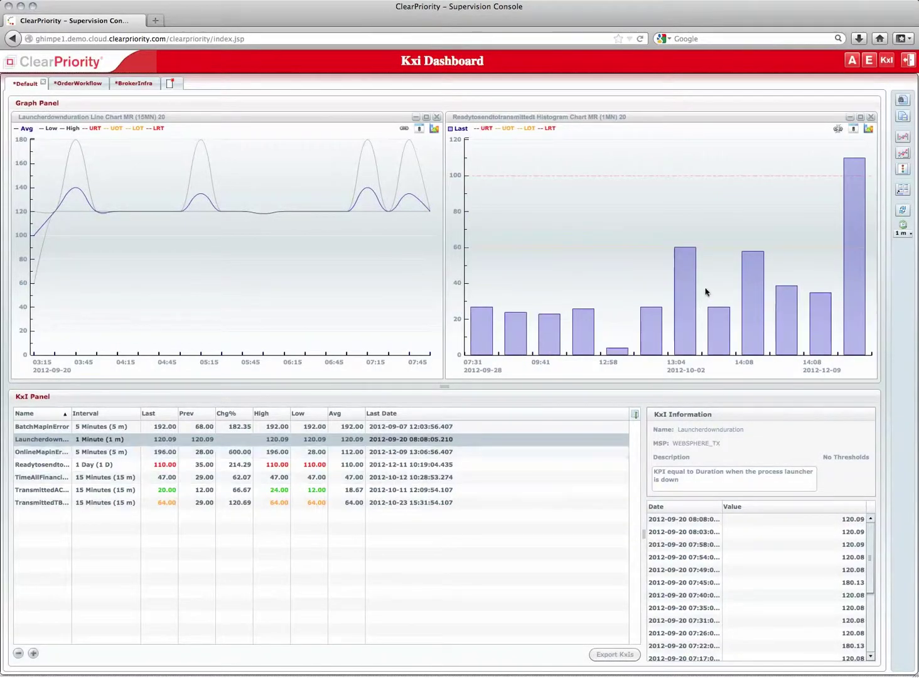
# Switch the linked line chart back to Readytosendtotransmittedt through the KxI list.
pyautogui.moveTo(521, 353)
pyautogui.click(552, 465)
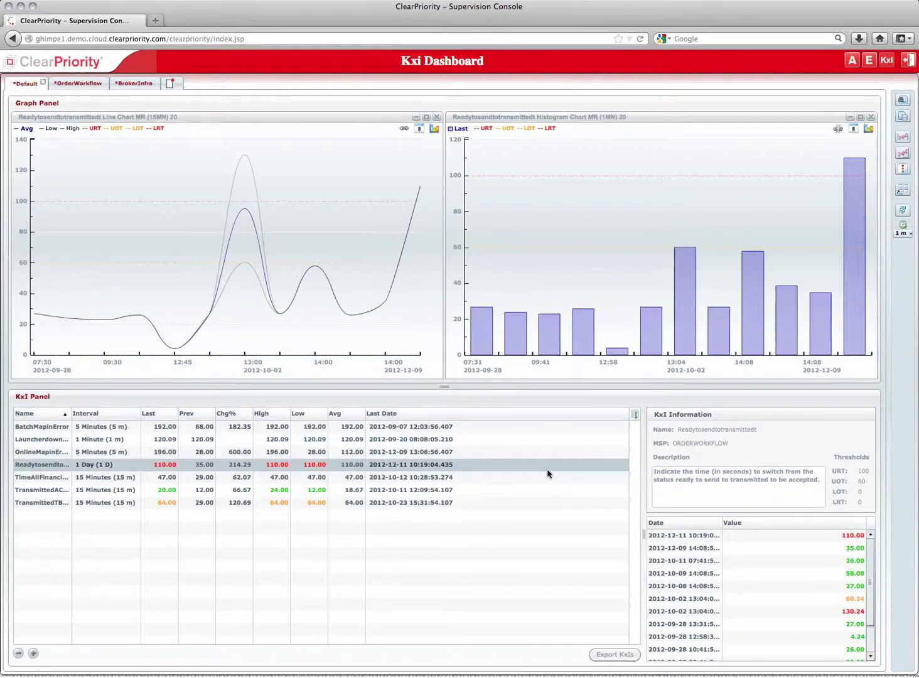
# Switch to the Event Dashboard and execute a query without criteria for the Websphere TX MSP.
pyautogui.click(868, 60)
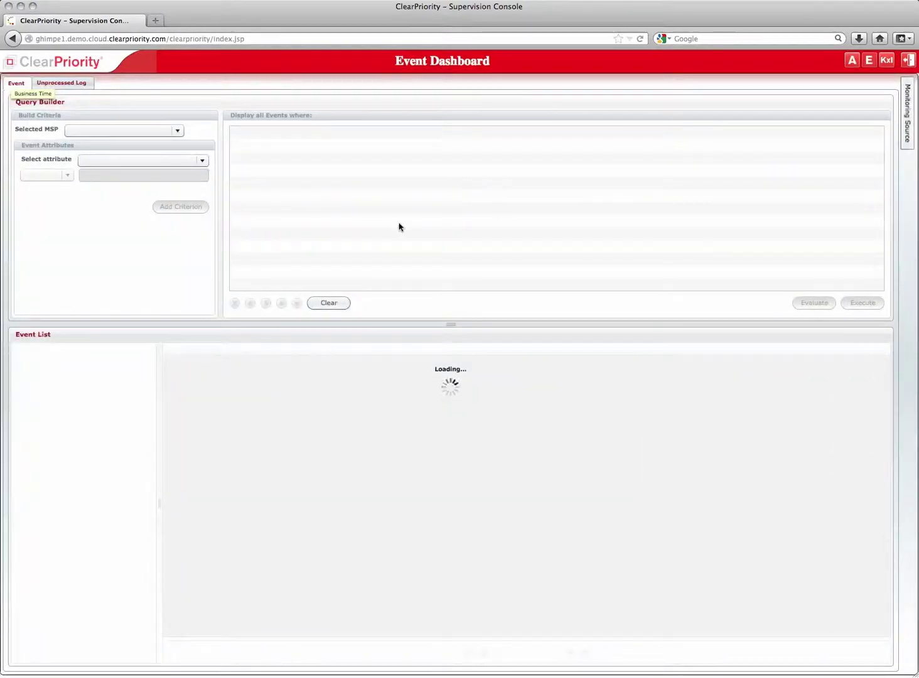
pyautogui.click(176, 131)
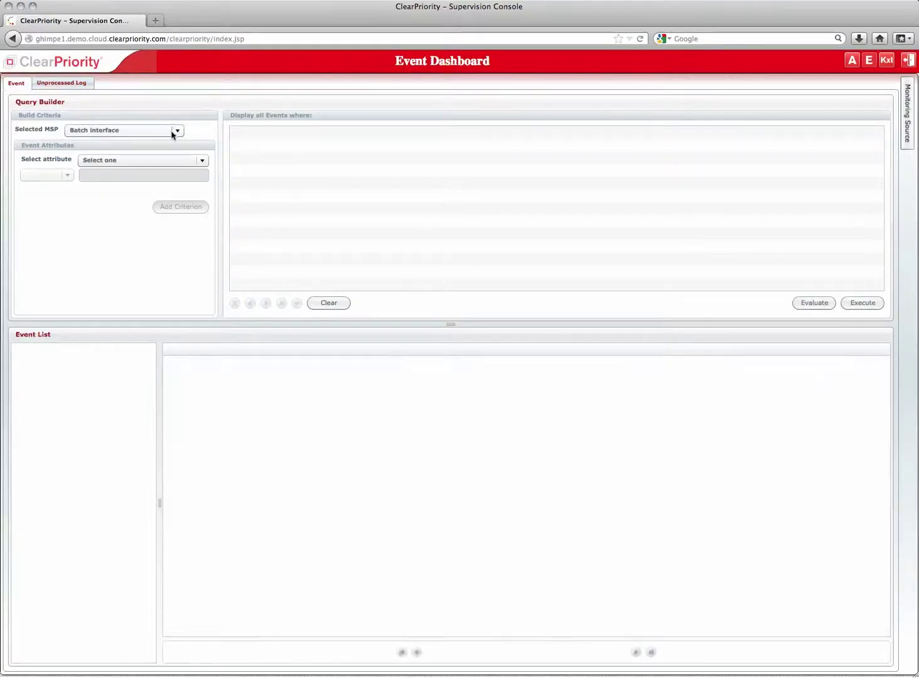
pyautogui.click(172, 134)
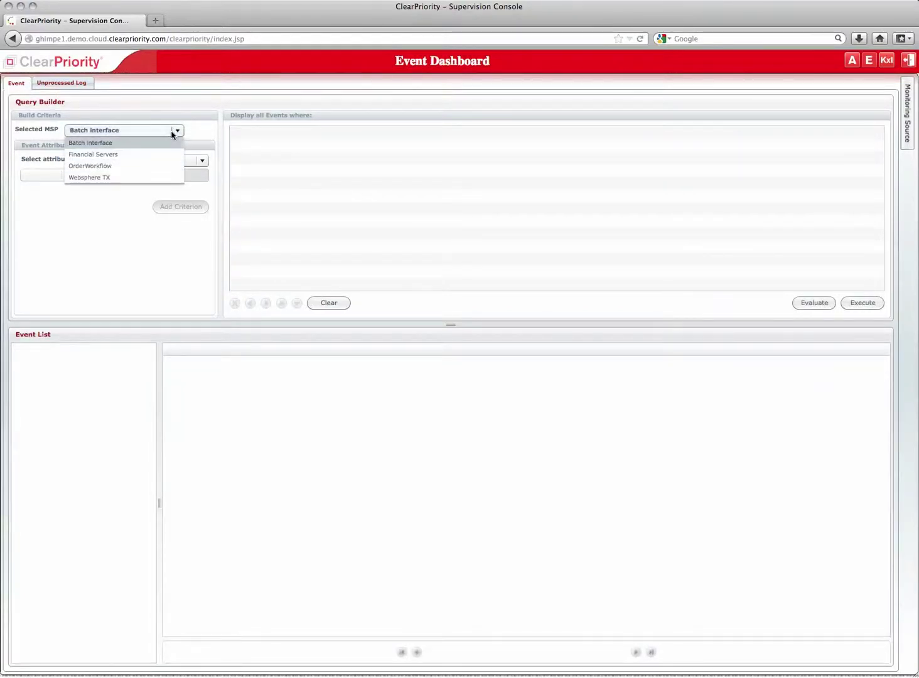
pyautogui.click(157, 181)
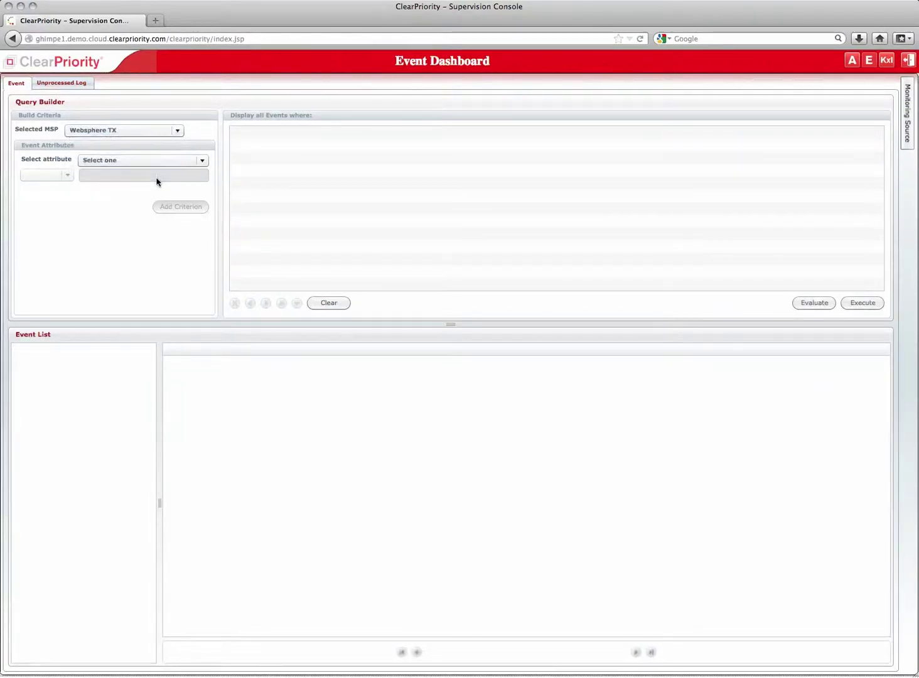
pyautogui.click(854, 304)
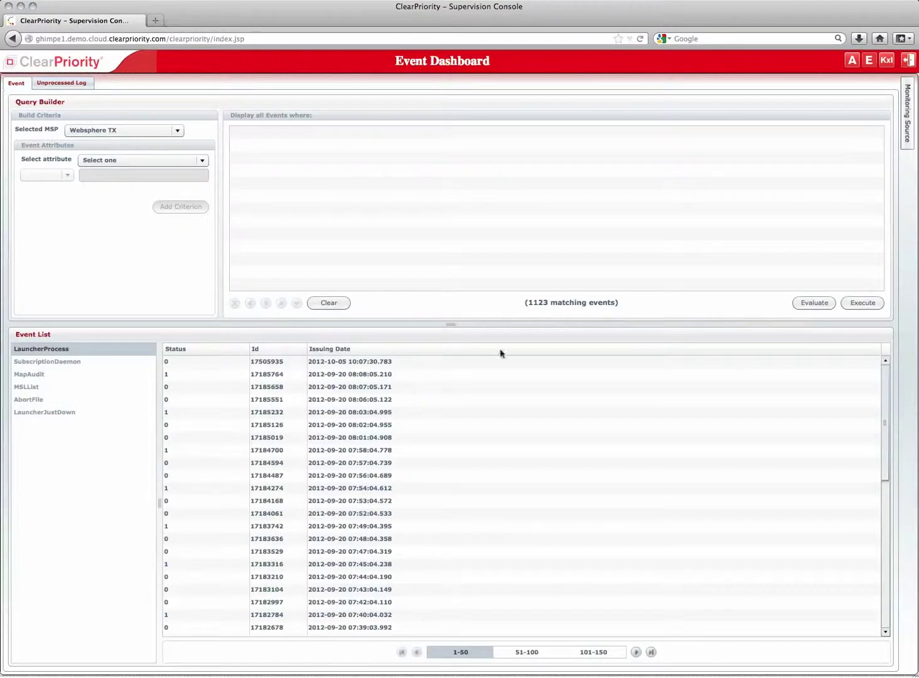
# Show the MapAudit events in the event list and look through their file names, statuses and messages.
pyautogui.click(60, 375)
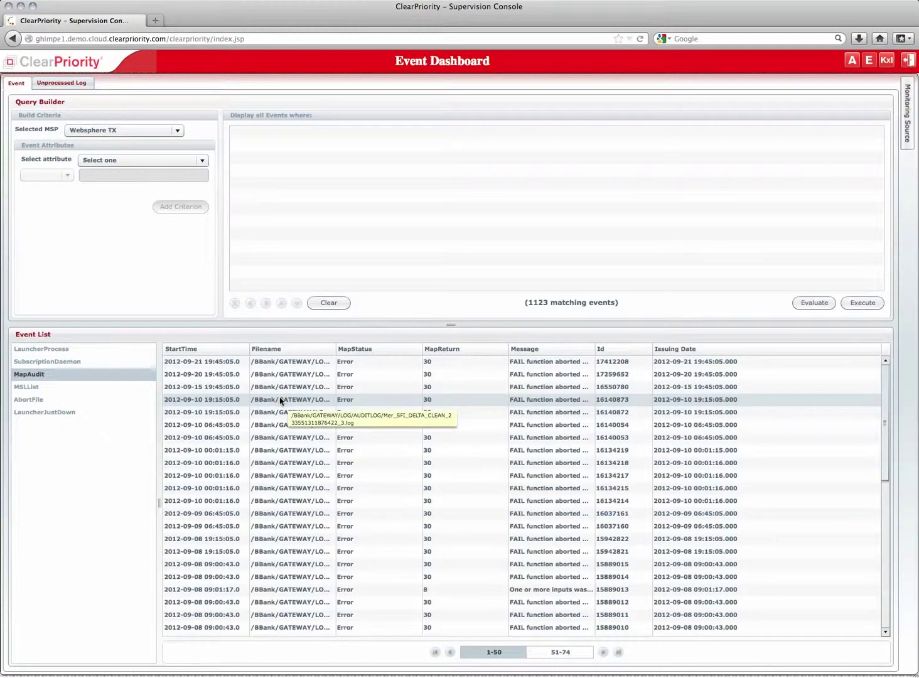
pyautogui.scroll(-5, 280, 401)
pyautogui.scroll(-5, 278, 465)
pyautogui.scroll(-1, 278, 464)
pyautogui.scroll(2, 278, 464)
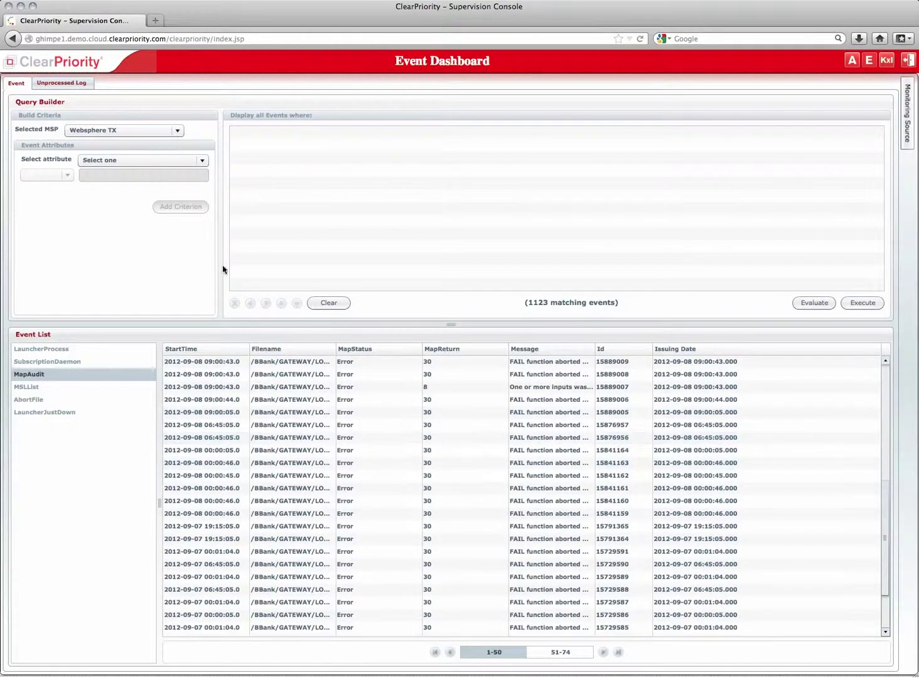
# Change the selected MSP to OrderWorkflow and execute the query to list all its events.
pyautogui.click(165, 130)
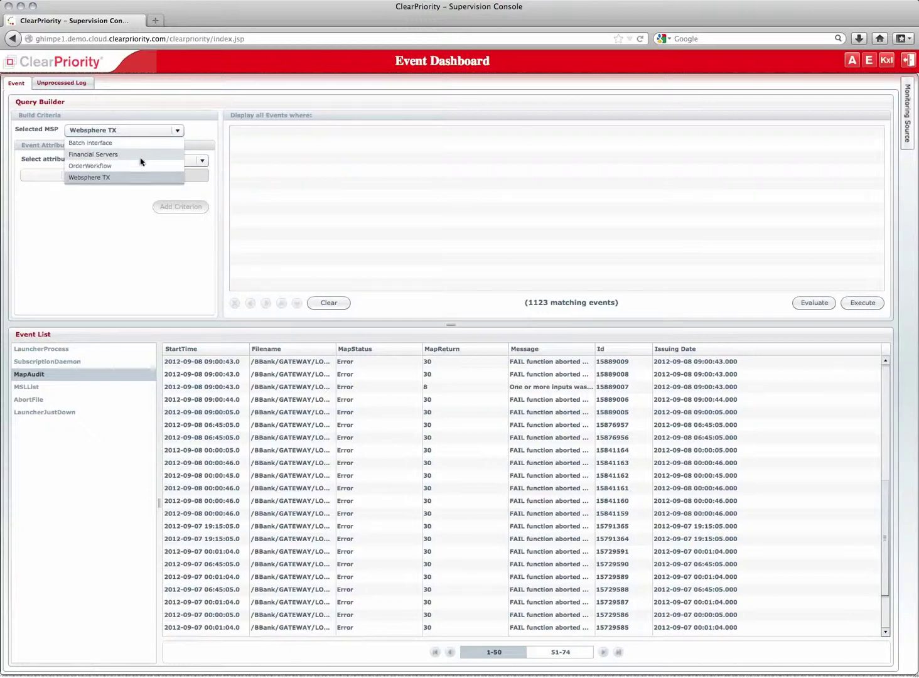
pyautogui.click(141, 161)
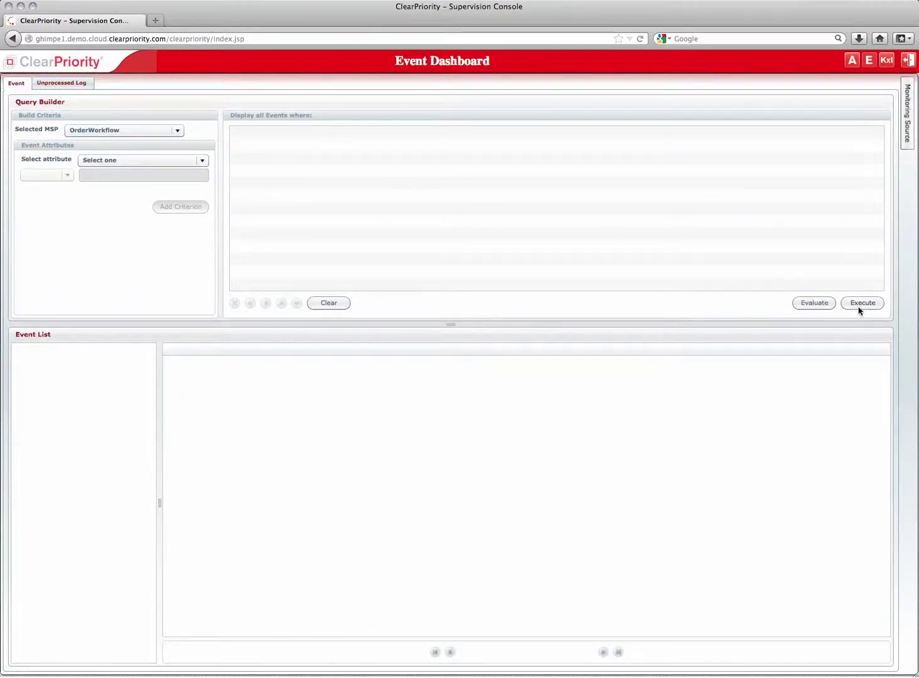
pyautogui.click(860, 303)
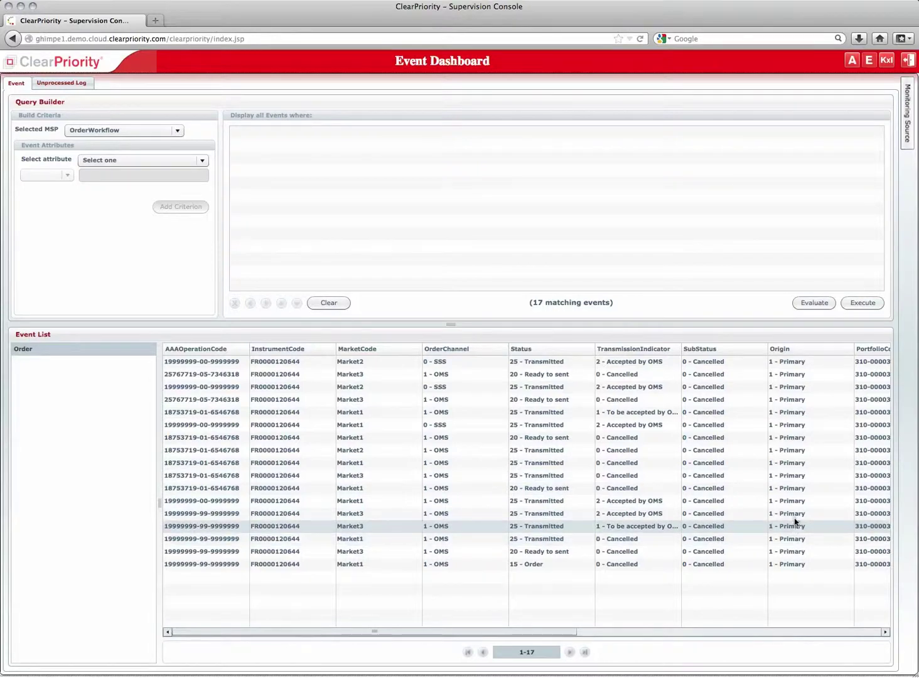
pyautogui.click(139, 161)
pyautogui.click(136, 176)
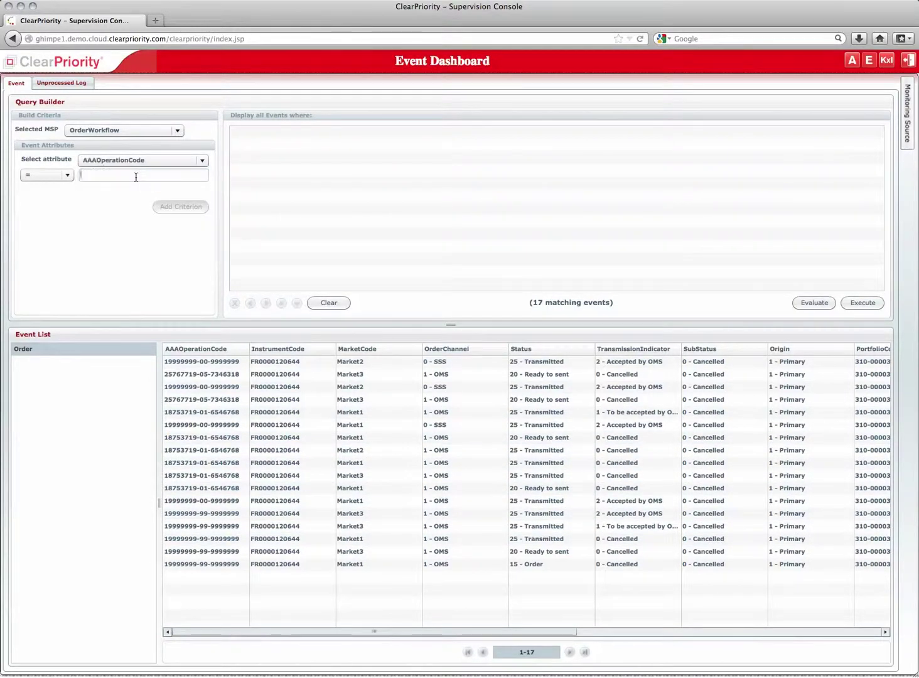
pyautogui.write('19999999-99-9999999')
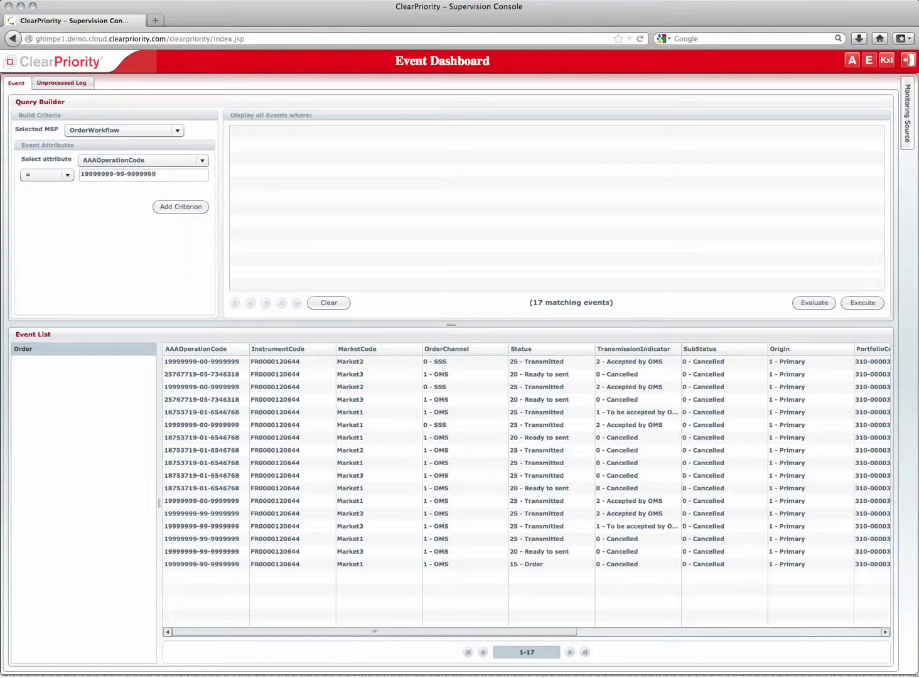
pyautogui.click(183, 207)
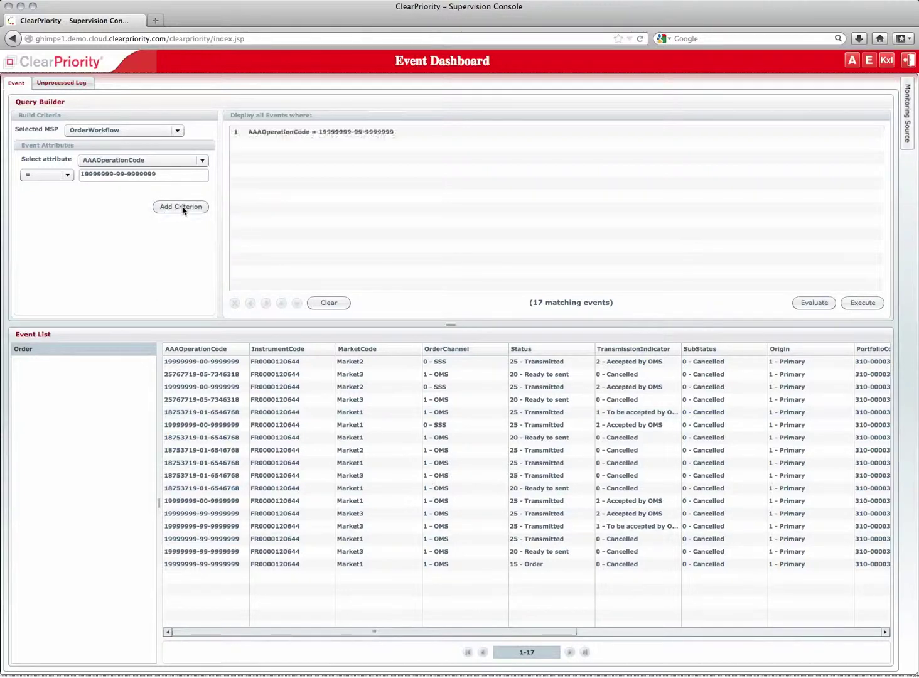
pyautogui.click(856, 301)
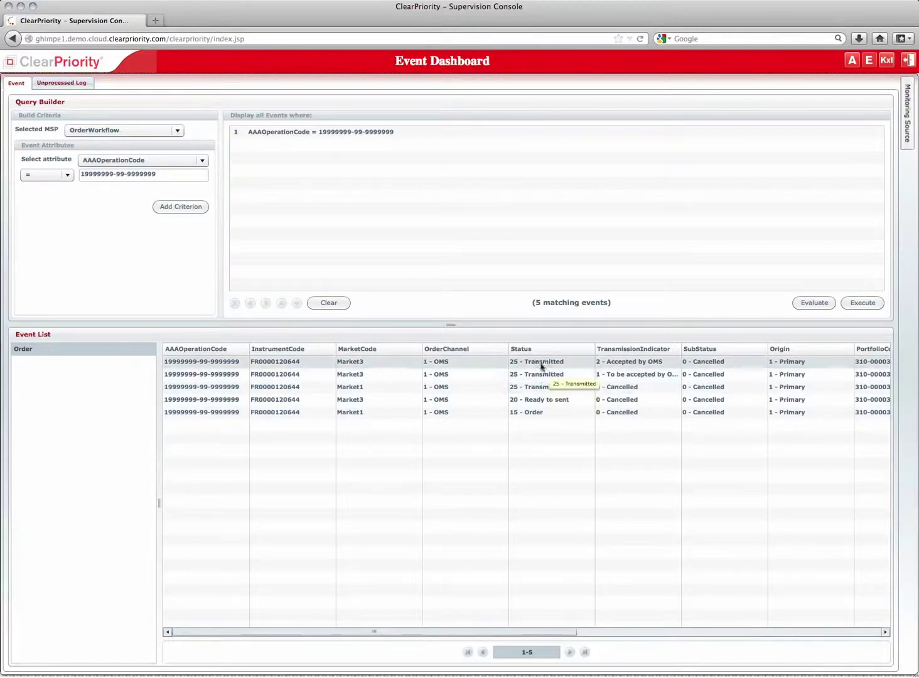
pyautogui.moveTo(558, 631); pyautogui.dragTo(535, 618)
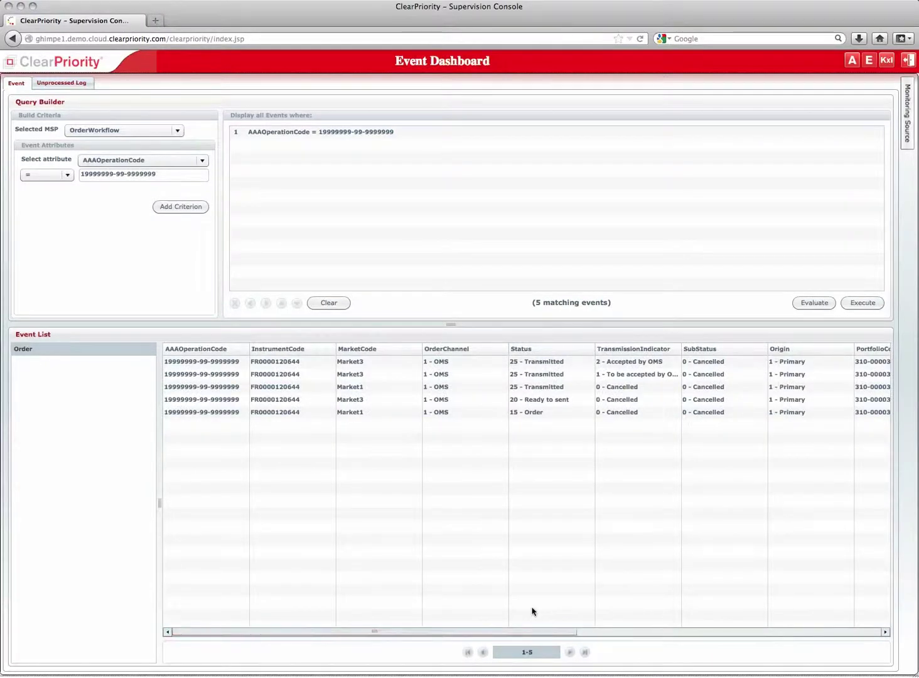
# Check the too late events and the OWF source's business time in the Monitoring Source view, and close the view.
pyautogui.click(906, 128)
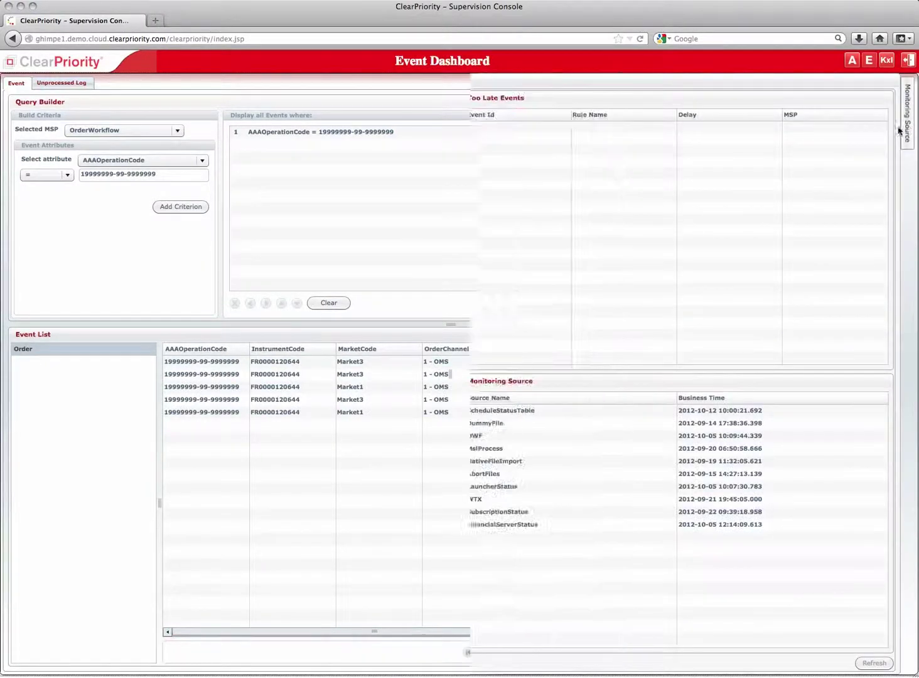
pyautogui.click(712, 435)
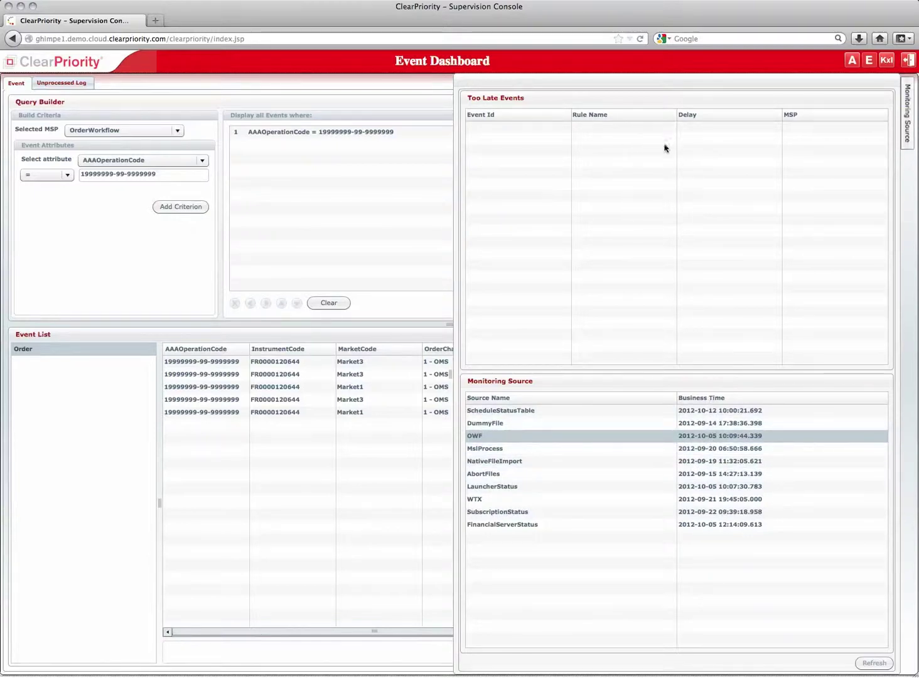
pyautogui.click(907, 139)
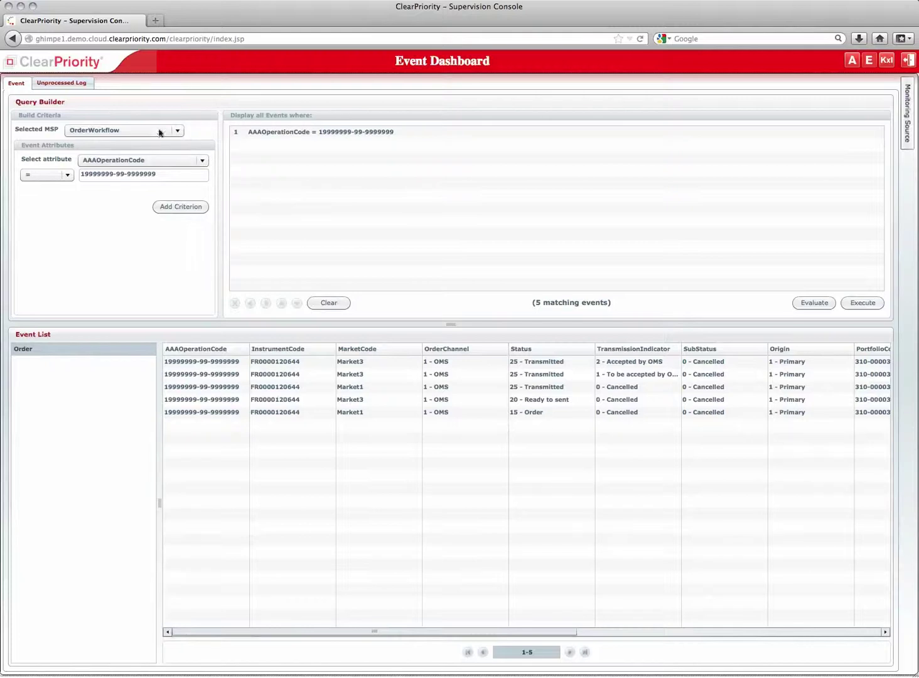
# Evaluate the Unprocessed Log query without any criteria, and log out of the console.
pyautogui.click(71, 88)
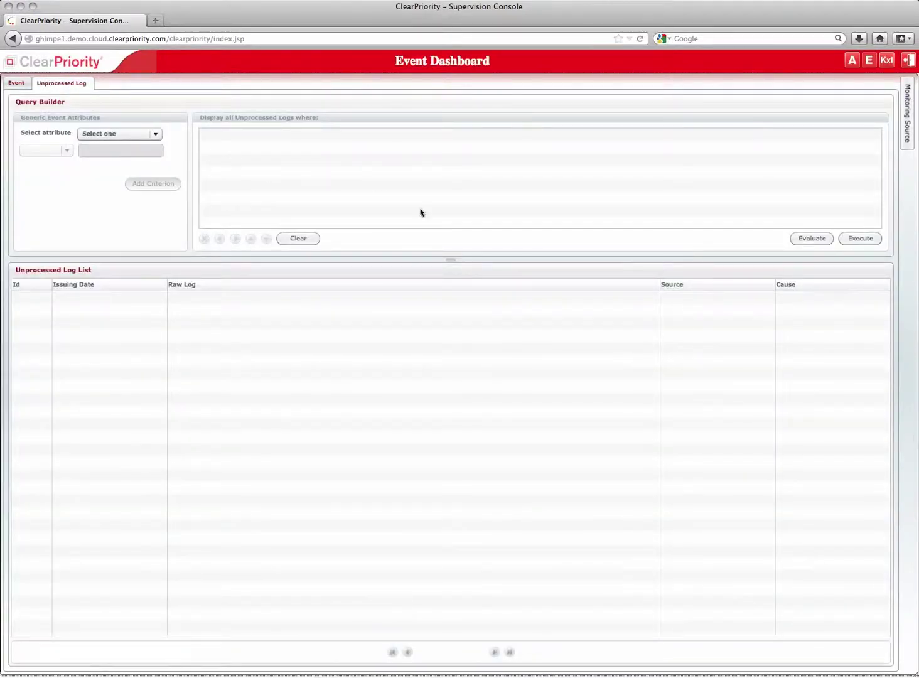
pyautogui.click(825, 240)
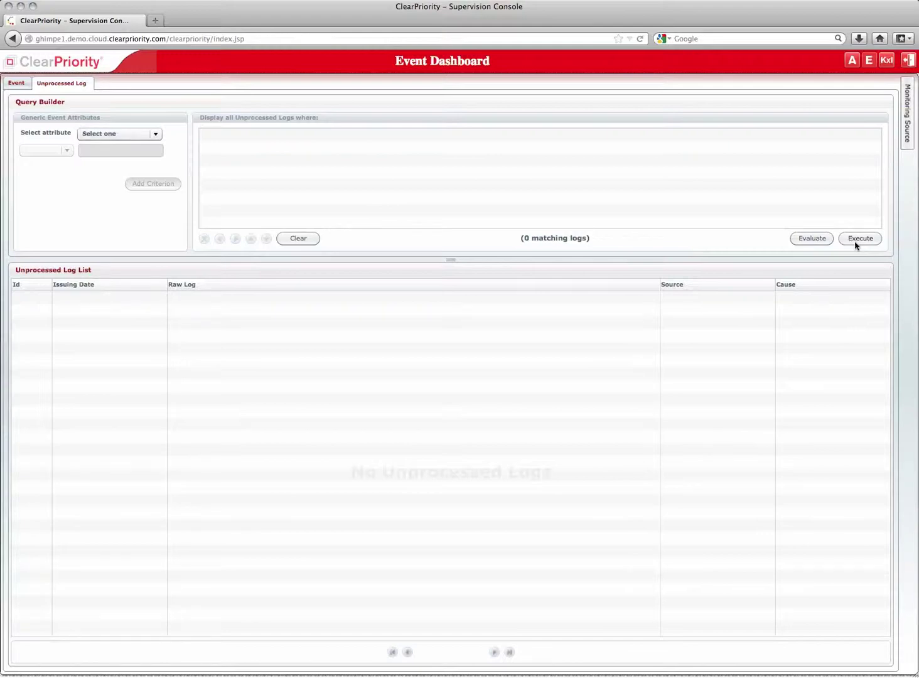
pyautogui.click(905, 65)
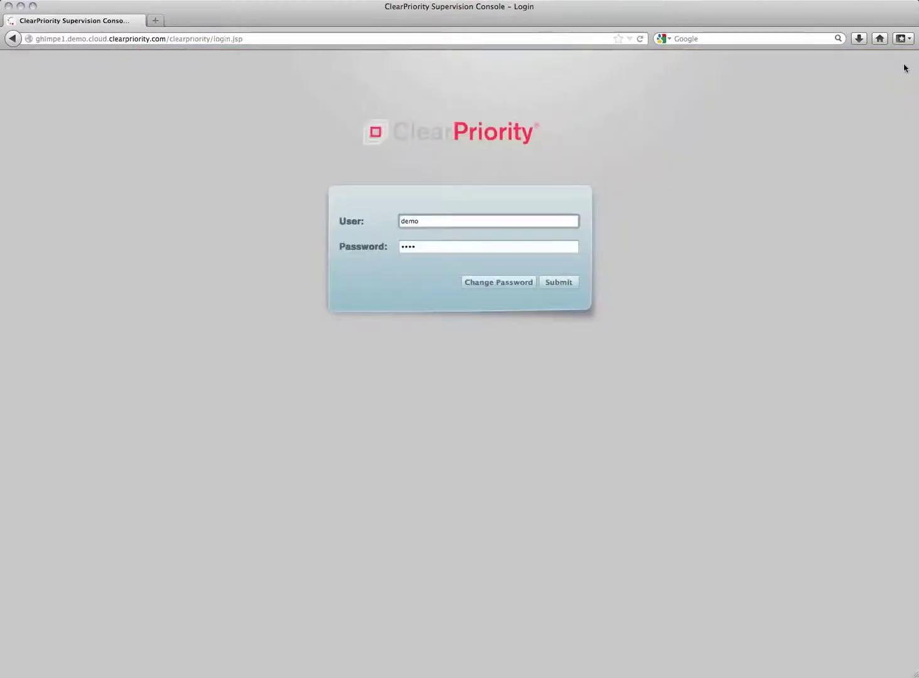